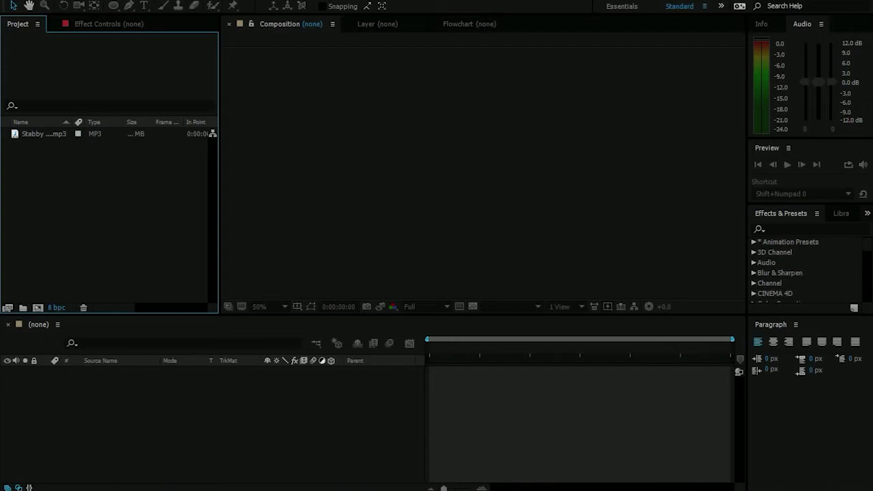
# Start importing a footage file and browse the Desktop folder
pyautogui.rightClick(121, 260)
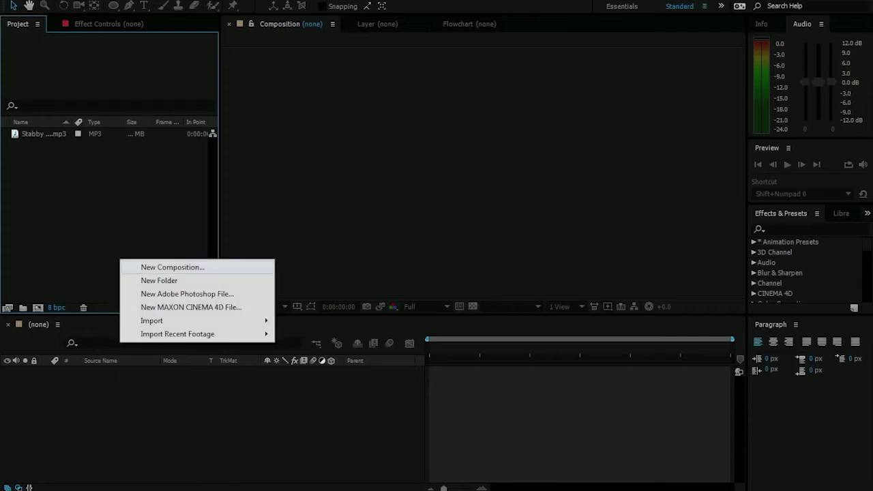
pyautogui.moveTo(178, 321)
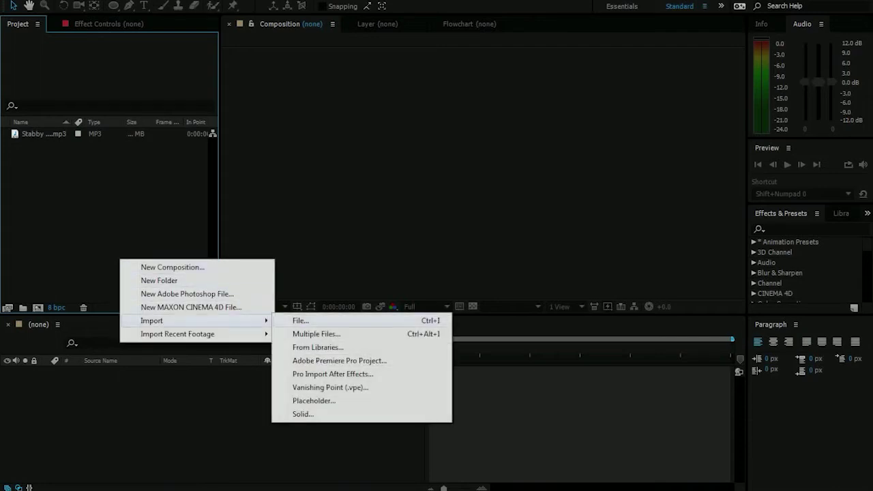
pyautogui.click(293, 322)
pyautogui.click(131, 149)
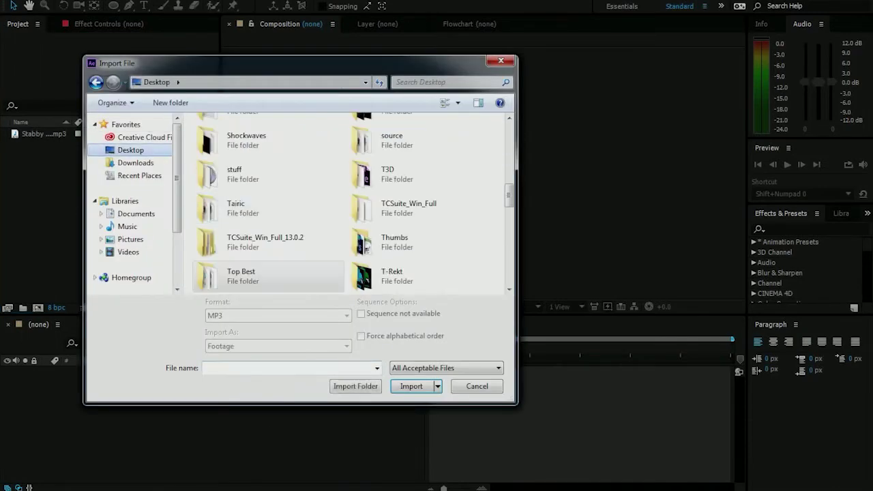
pyautogui.scroll(2, 351, 205)
pyautogui.doubleClick(381, 158)
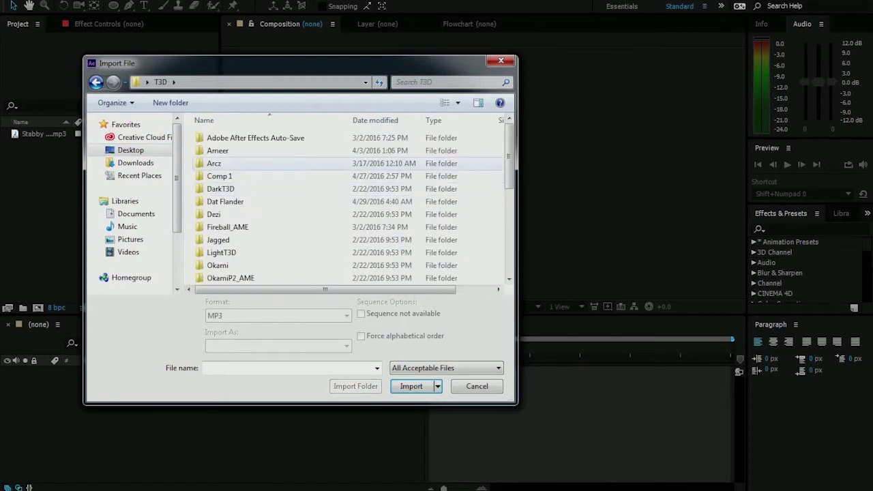
pyautogui.scroll(-2, 307, 204)
pyautogui.press('BackSpace')
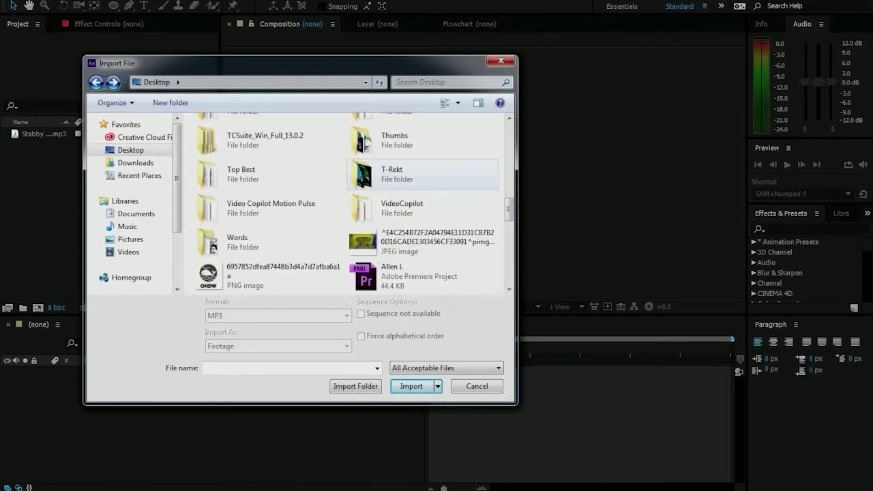
# Import the Illustrator file Optum 1 from the Optum (2016) folder into the project
pyautogui.scroll(5, 360, 198)
pyautogui.moveTo(516, 404); pyautogui.dragTo(682, 490)
pyautogui.doubleClick(539, 196)
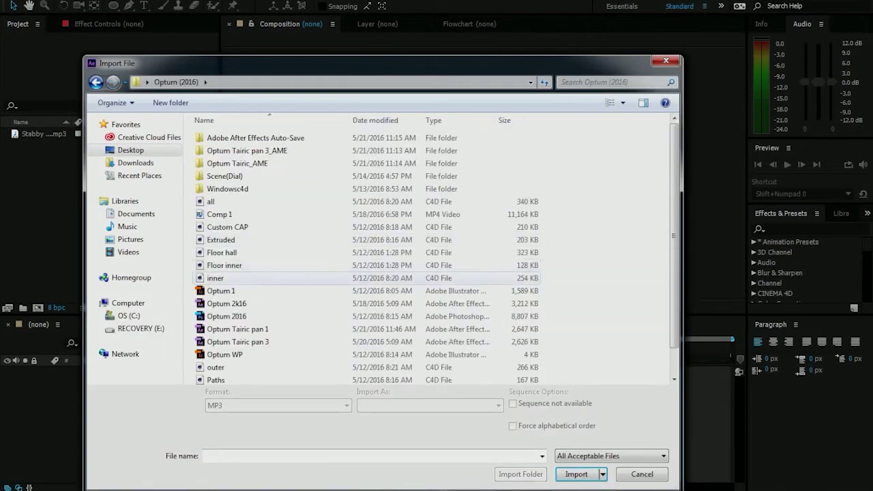
pyautogui.click(222, 291)
pyautogui.doubleClick(222, 291)
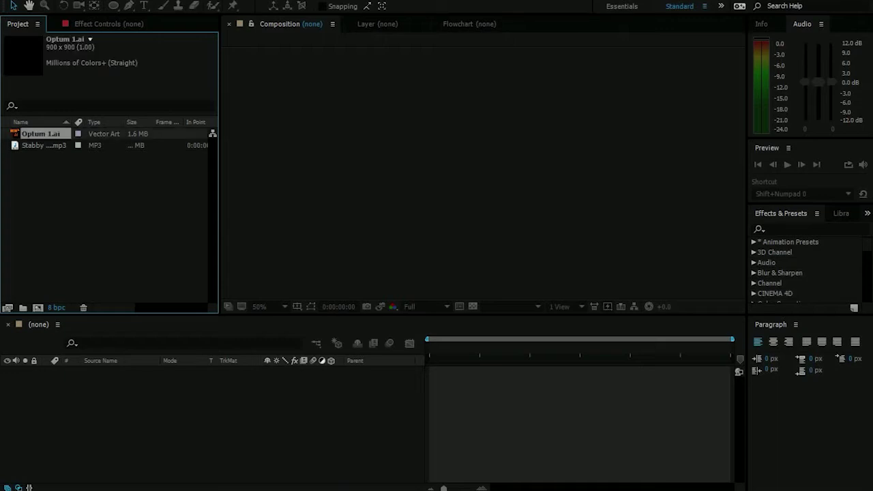
# Create a new composition named "Audio spec tut" with the default settings
pyautogui.click(102, 219)
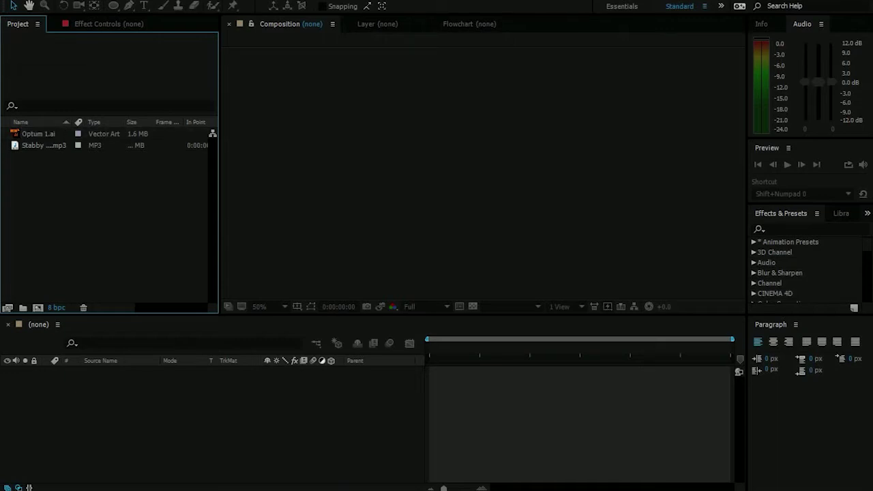
pyautogui.rightClick(110, 252)
pyautogui.click(171, 257)
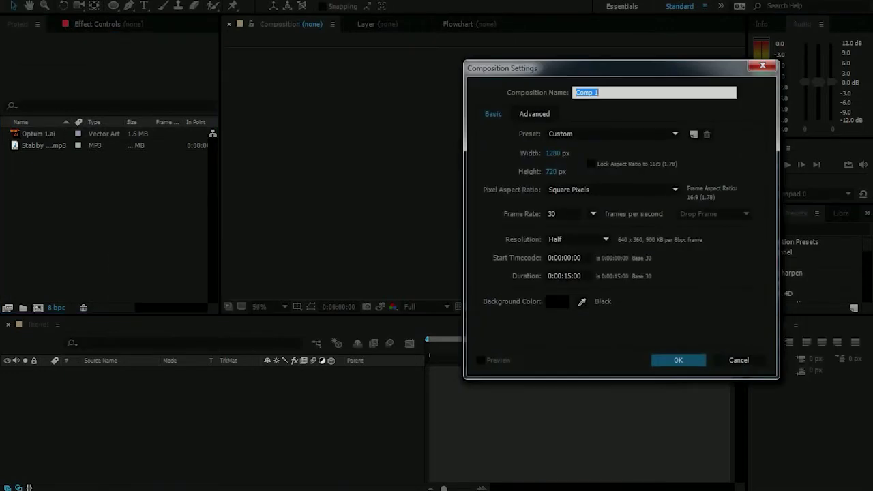
pyautogui.write('Audio spec tut')
pyautogui.press('Return')
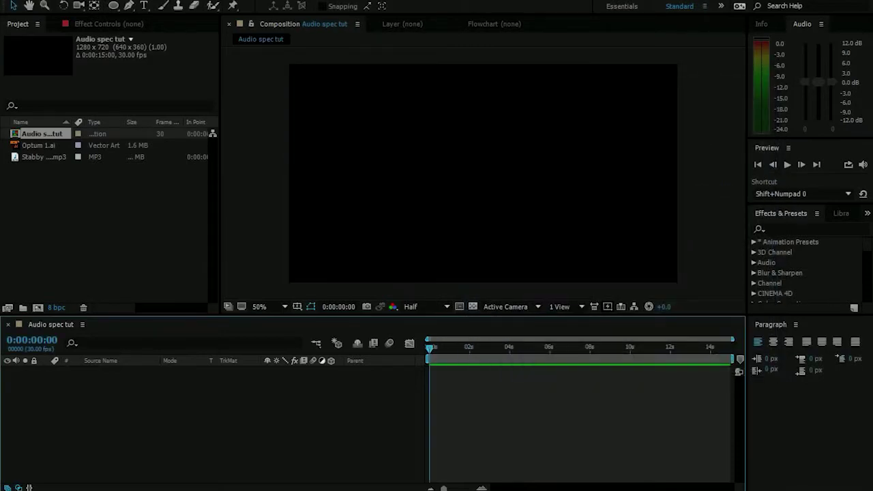
# Set the composition's duration to 0:04:27:15 to match the MP3 track and show its full length in the timeline
pyautogui.click(45, 157)
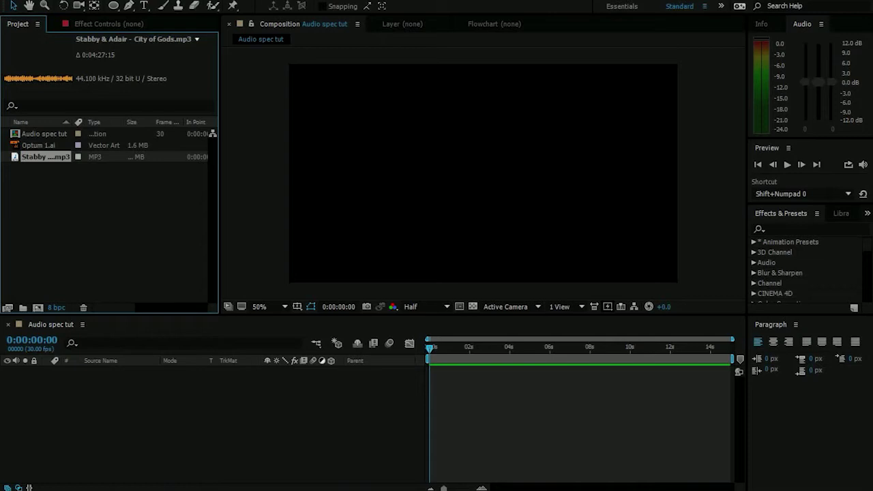
pyautogui.rightClick(104, 373)
pyautogui.click(164, 276)
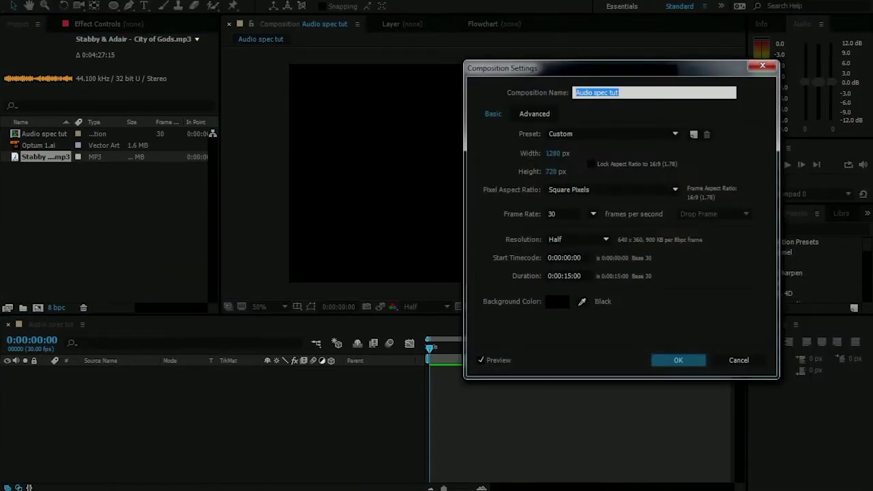
pyautogui.click(564, 277)
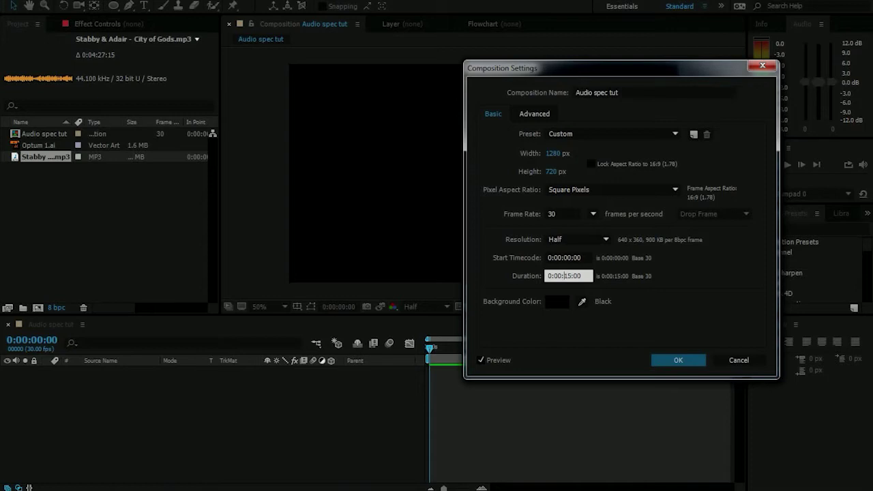
pyautogui.press('BackSpace')
pyautogui.write('4')
pyautogui.click(572, 276)
pyautogui.press('BackSpace')
pyautogui.press('BackSpace')
pyautogui.write('27')
pyautogui.press('BackSpace')
pyautogui.press('BackSpace')
pyautogui.write('15')
pyautogui.press('Return')
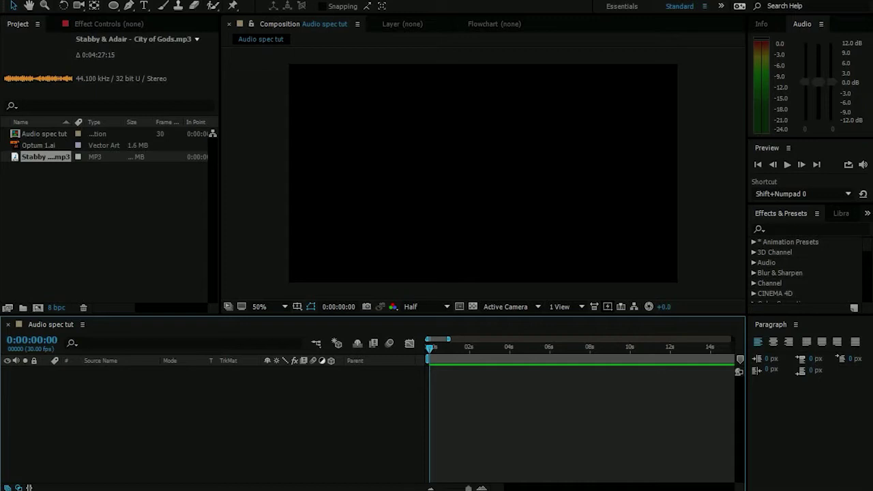
pyautogui.moveTo(448, 339); pyautogui.dragTo(732, 340)
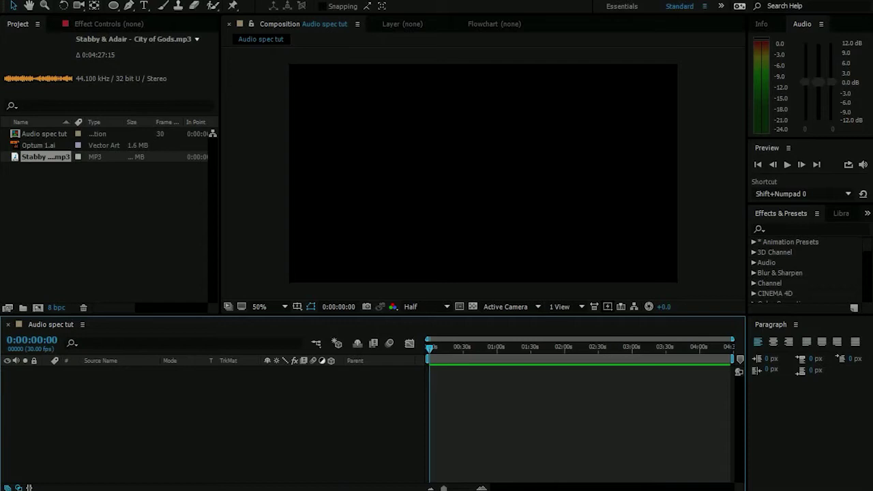
# Add a black comp-sized solid named "BG" to the composition
pyautogui.rightClick(159, 325)
pyautogui.moveTo(286, 333)
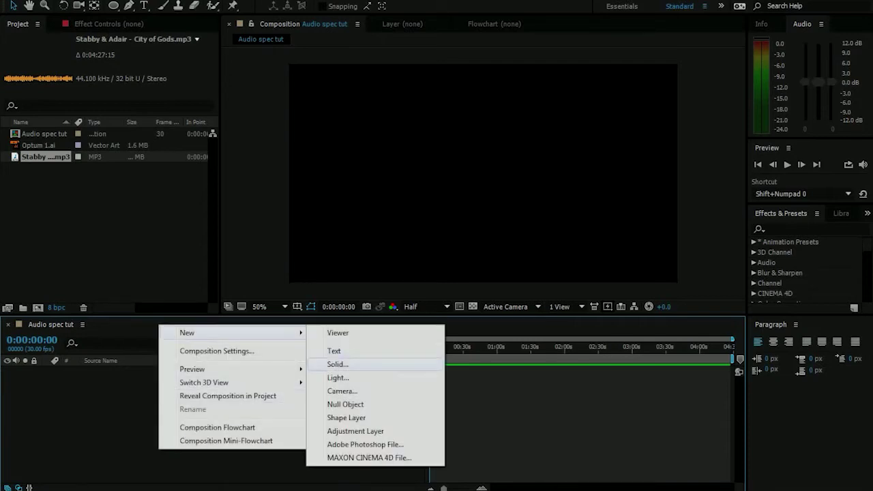
pyautogui.click(338, 364)
pyautogui.write('BG')
pyautogui.press('Return')
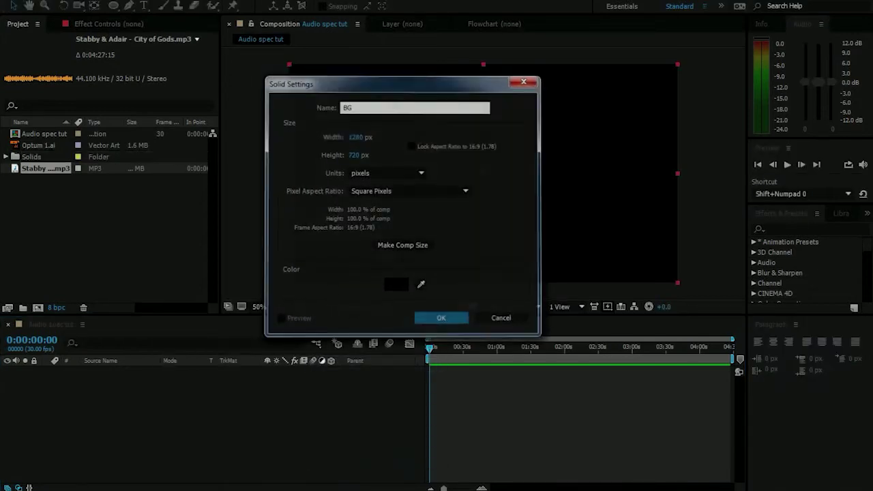
# Find the Gradient Ramp effect and apply it to the BG layer
pyautogui.click(805, 229)
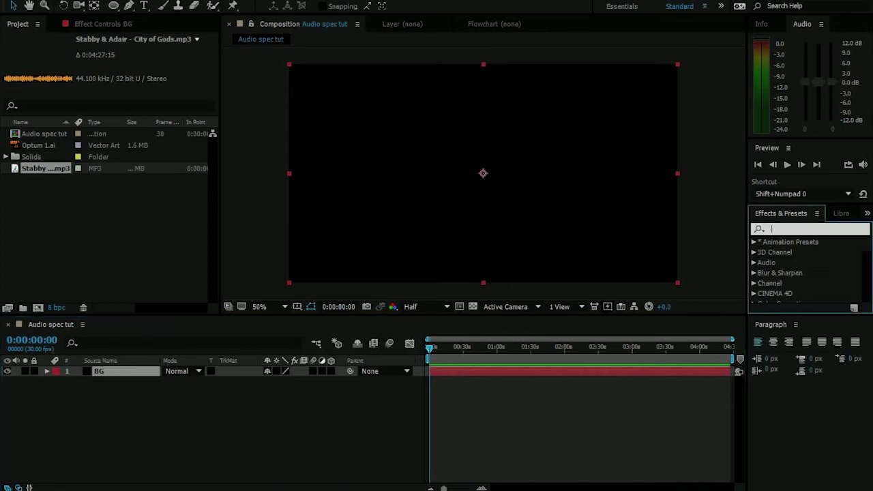
pyautogui.write('Gradi')
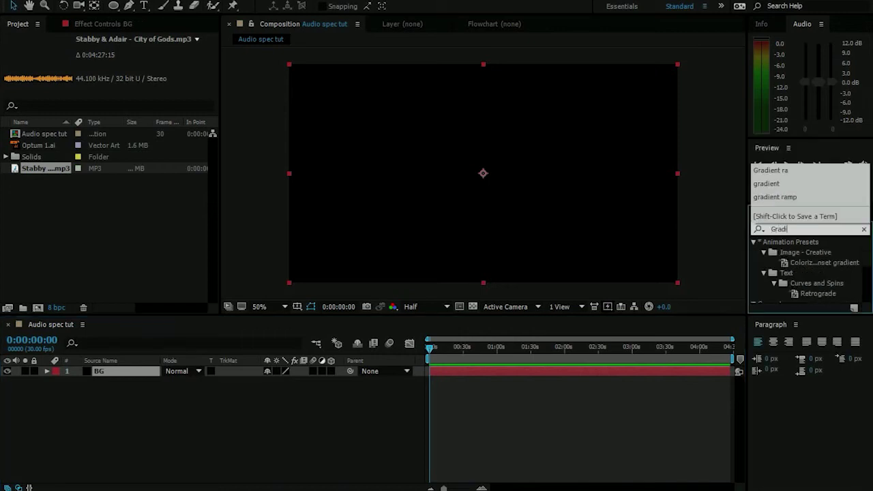
pyautogui.write('ent rap')
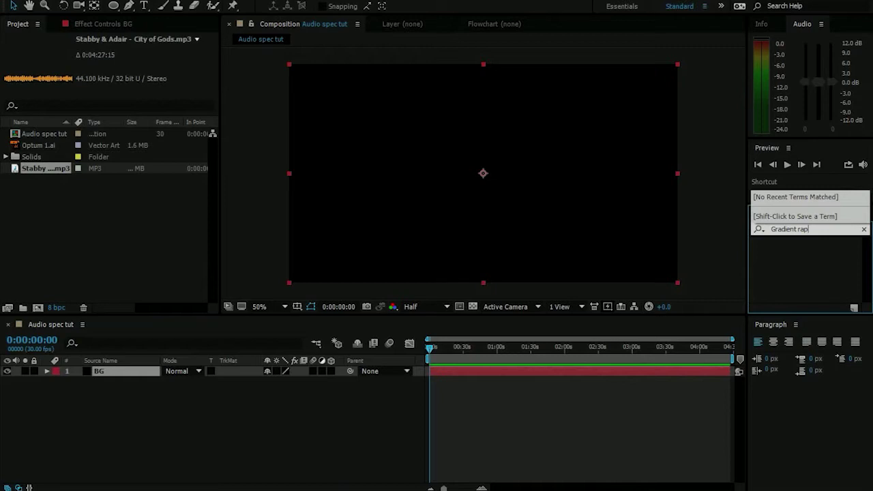
pyautogui.press('BackSpace')
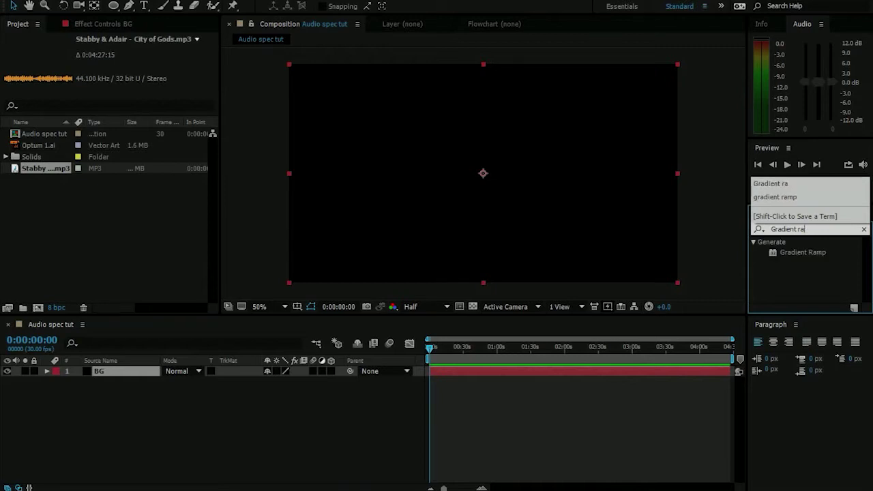
pyautogui.moveTo(802, 252); pyautogui.dragTo(128, 373)
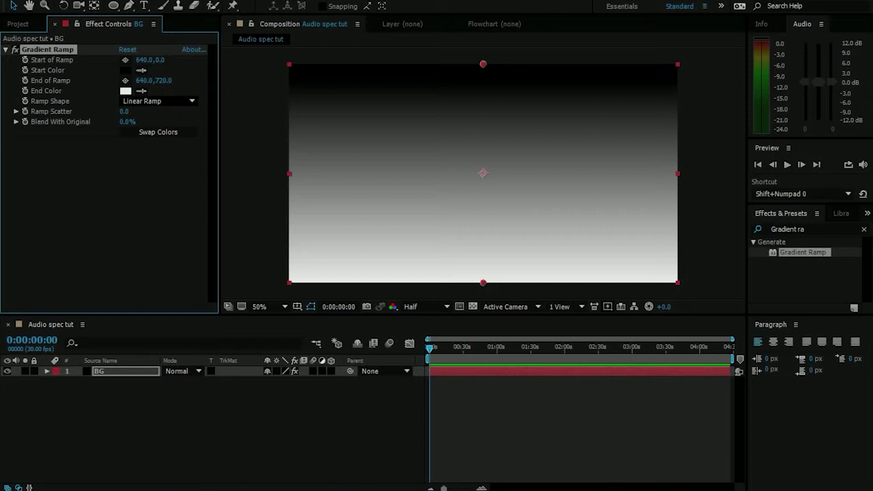
# Swap the gradient's start and end colors and set its shape to Radial Ramp
pyautogui.click(159, 131)
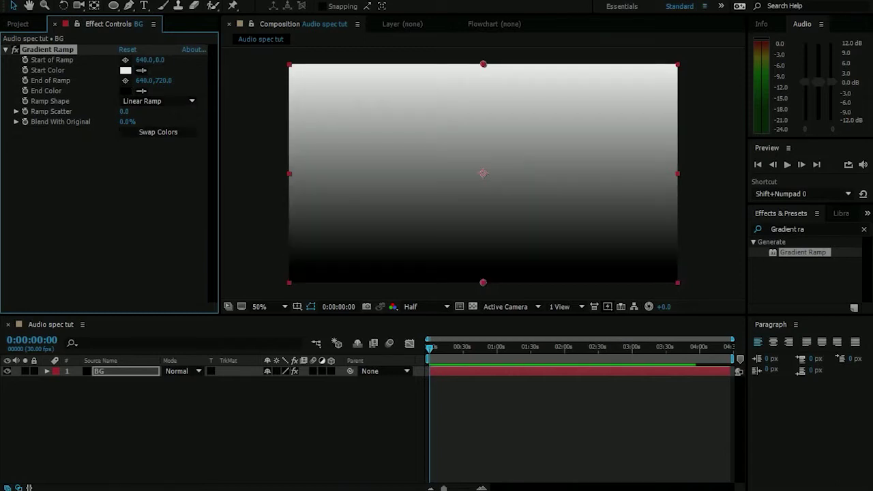
pyautogui.click(157, 101)
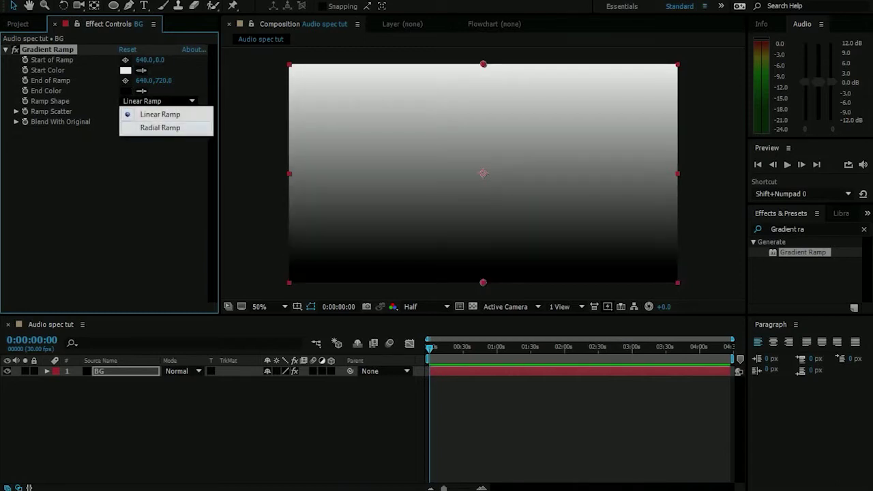
pyautogui.click(146, 128)
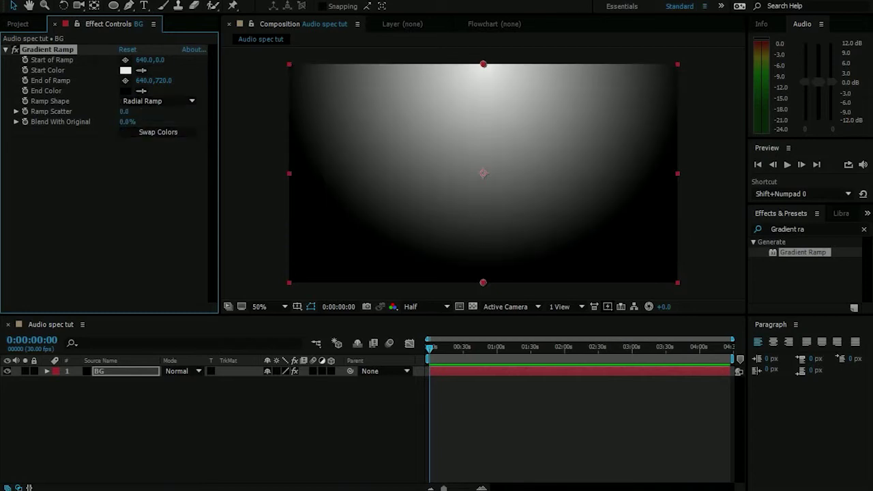
# Place the gradient's start at 640, 360 and its end at about 1226, 734, with Blend With Original at 52%
pyautogui.moveTo(483, 64); pyautogui.dragTo(483, 174)
pyautogui.moveTo(483, 282); pyautogui.dragTo(661, 287)
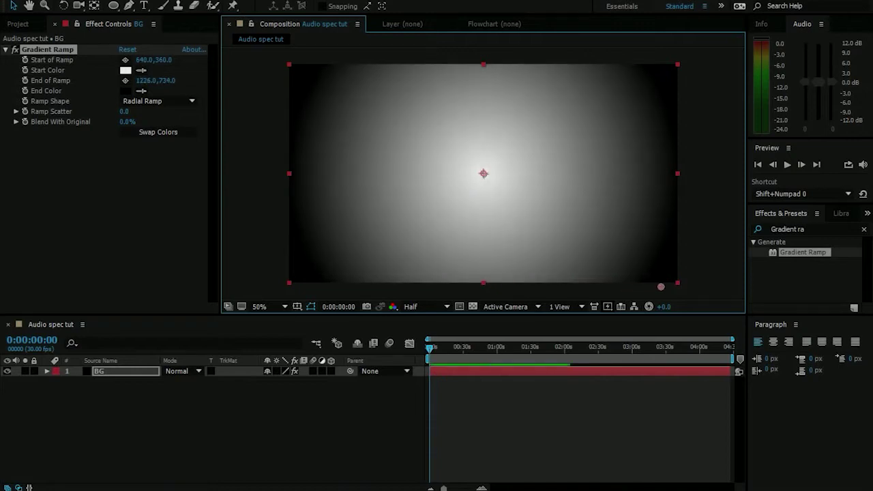
pyautogui.moveTo(124, 111); pyautogui.dragTo(142, 111)
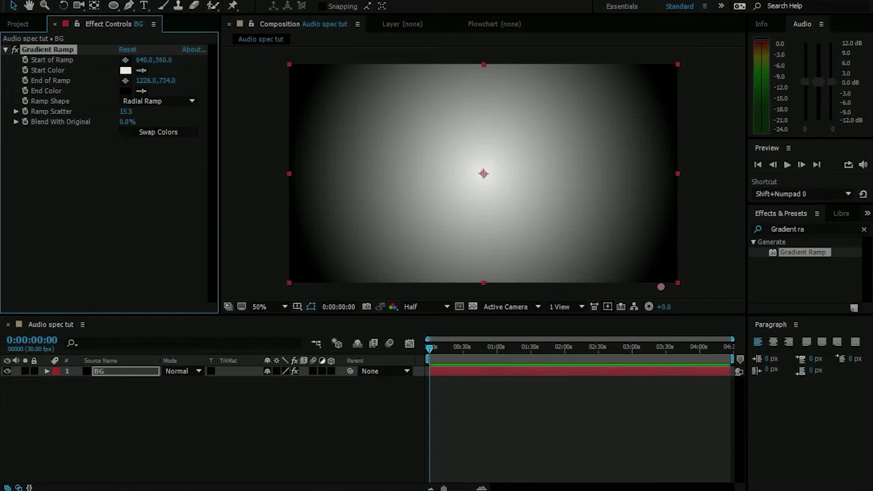
pyautogui.hotkey('ctrl', 'z')
pyautogui.moveTo(128, 121); pyautogui.dragTo(163, 121)
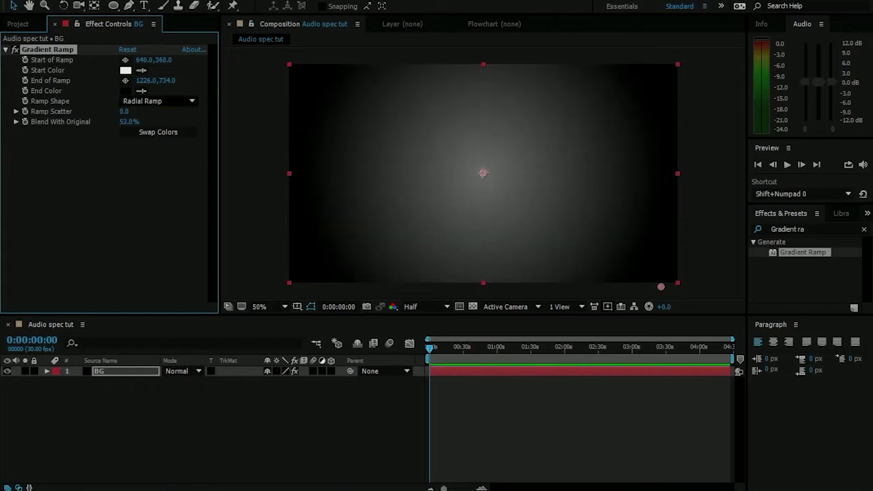
# Change the gradient's start color to light blue, 62A8FF
pyautogui.click(126, 70)
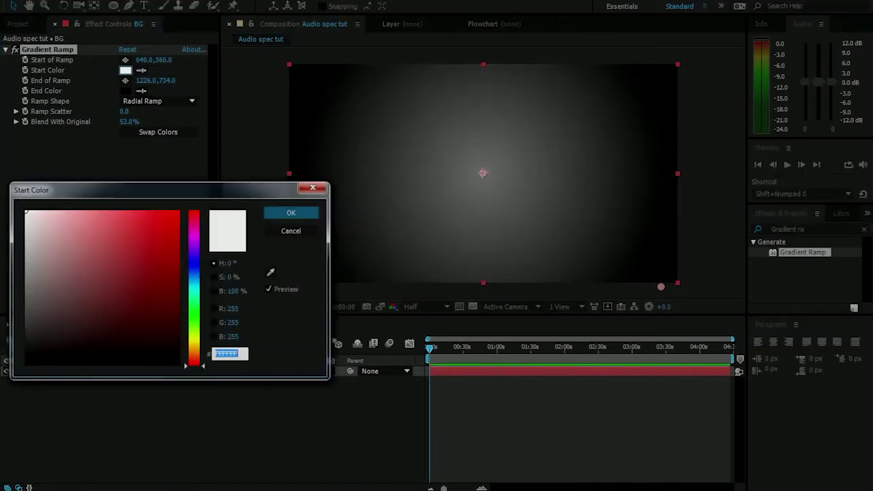
pyautogui.moveTo(194, 361); pyautogui.dragTo(194, 292)
pyautogui.moveTo(174, 219); pyautogui.dragTo(180, 211)
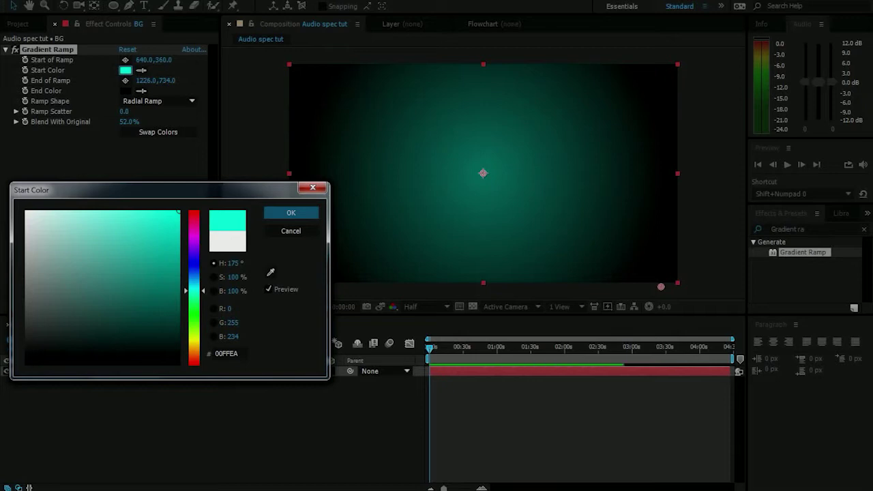
pyautogui.moveTo(193, 291)
pyautogui.mouseDown()
pyautogui.moveTo(194, 258)
pyautogui.moveTo(194, 274)
pyautogui.mouseUp()
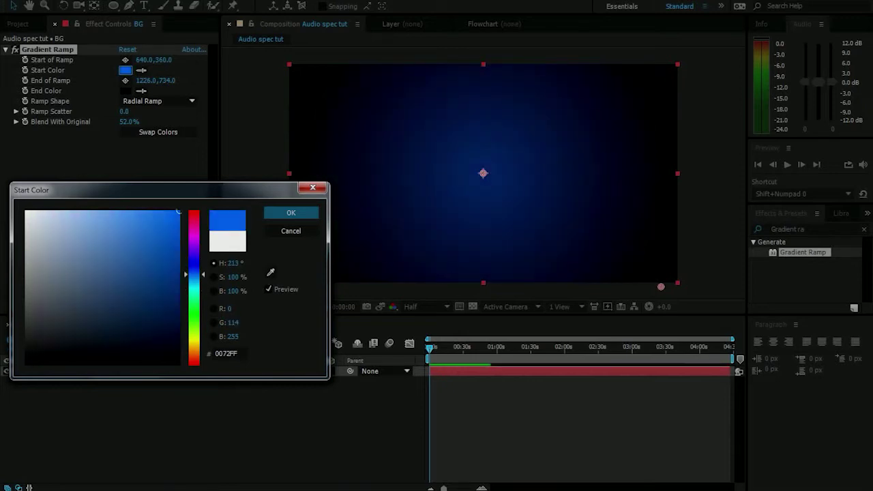
pyautogui.moveTo(179, 211); pyautogui.dragTo(120, 212)
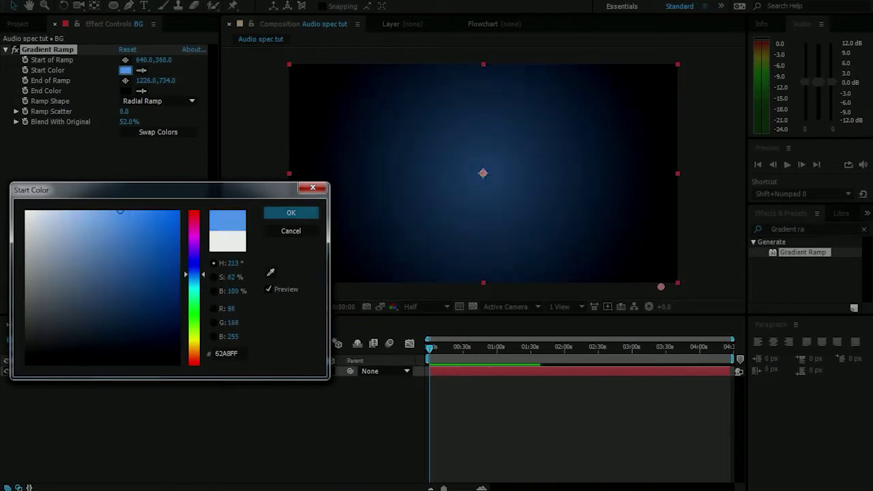
pyautogui.click(290, 212)
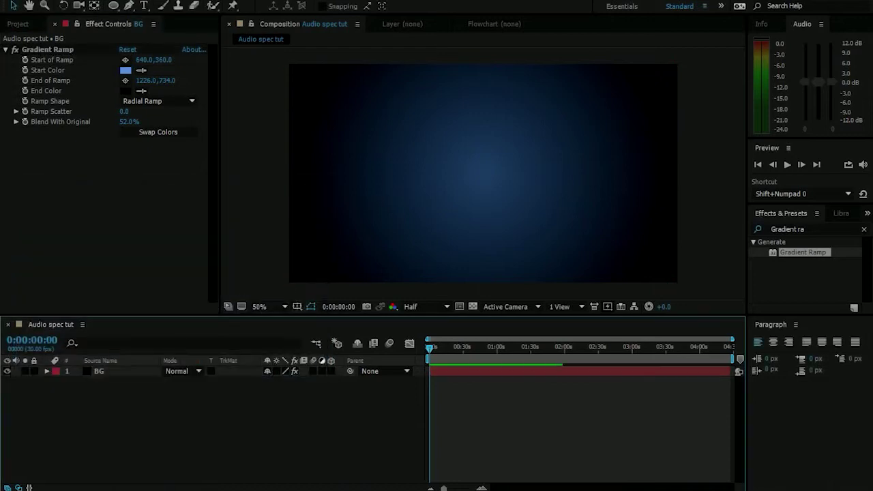
# Add the Optum 1.ai logo from the project to the composition as a layer above BG
pyautogui.click(18, 24)
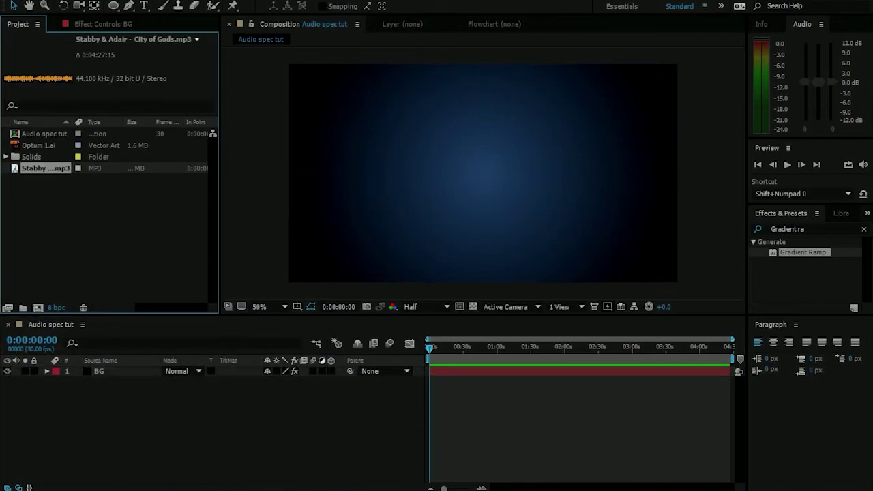
pyautogui.moveTo(39, 145); pyautogui.dragTo(96, 371)
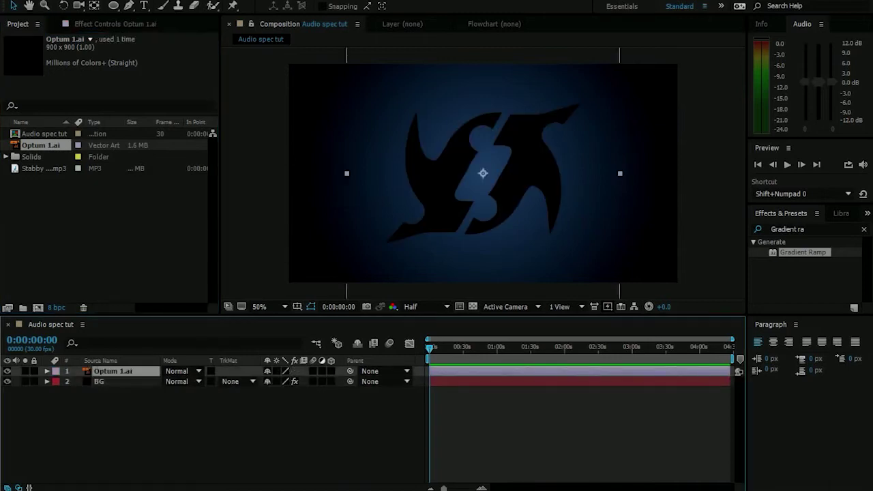
# Scale the Optum 1.ai logo layer down to 61%
pyautogui.press('s')
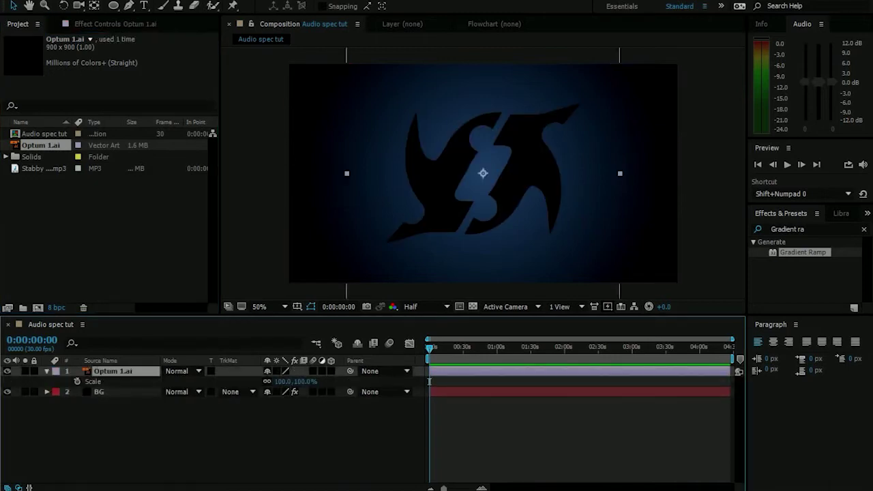
pyautogui.moveTo(287, 382)
pyautogui.mouseDown()
pyautogui.moveTo(264, 382)
pyautogui.moveTo(271, 382)
pyautogui.mouseUp()
pyautogui.click(273, 436)
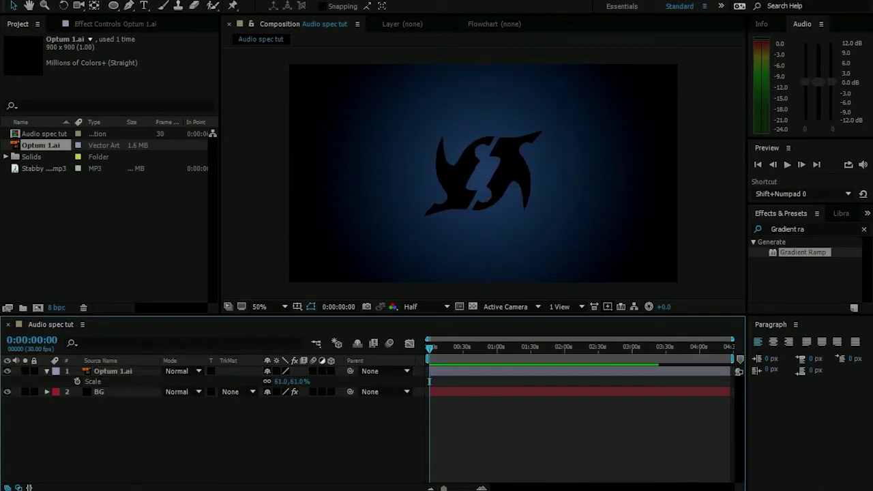
# Choose the Ellipse Tool and display the Title/Action Safe guides to locate the composition's exact center
pyautogui.click(114, 5)
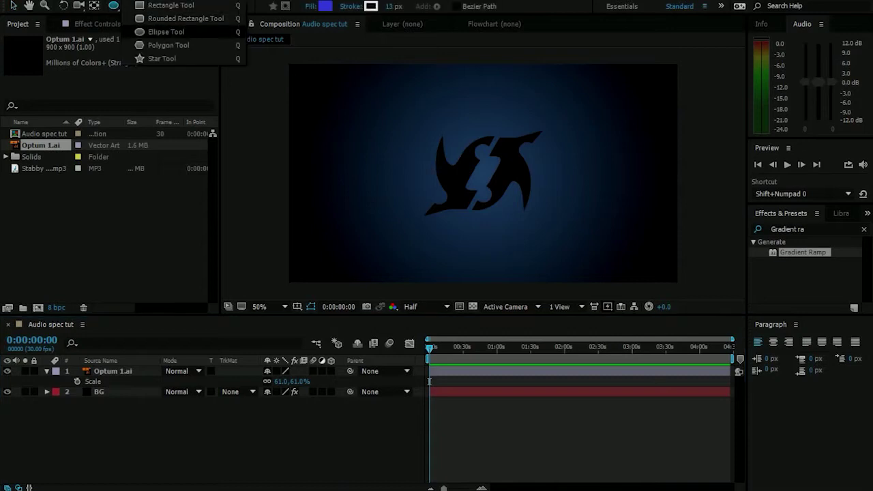
pyautogui.click(166, 32)
pyautogui.click(298, 307)
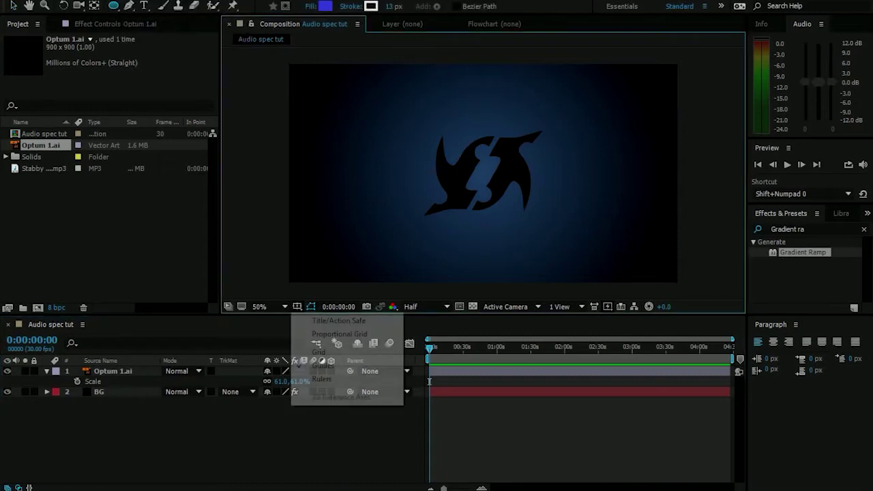
pyautogui.click(352, 321)
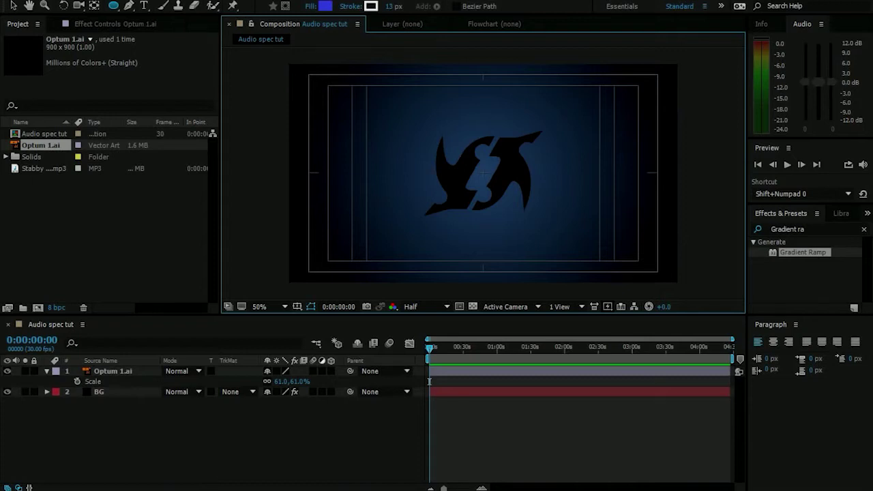
pyautogui.press('.')
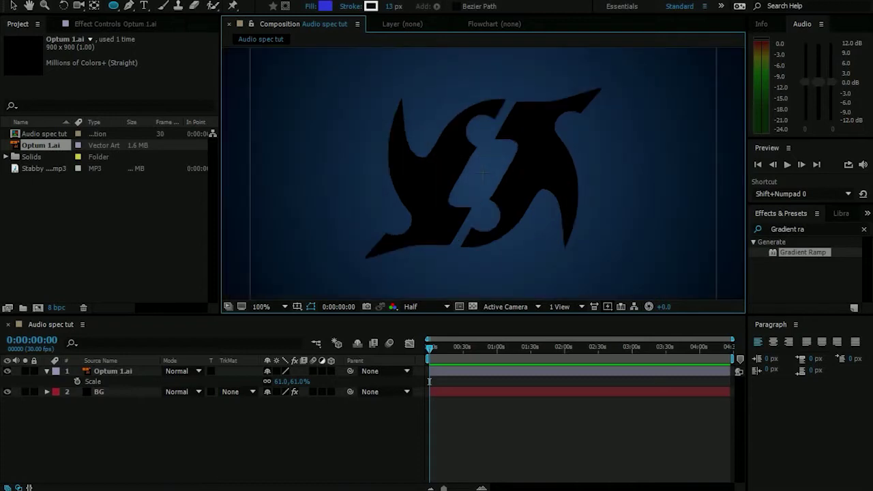
pyautogui.click(298, 307)
pyautogui.click(341, 321)
pyautogui.click(298, 307)
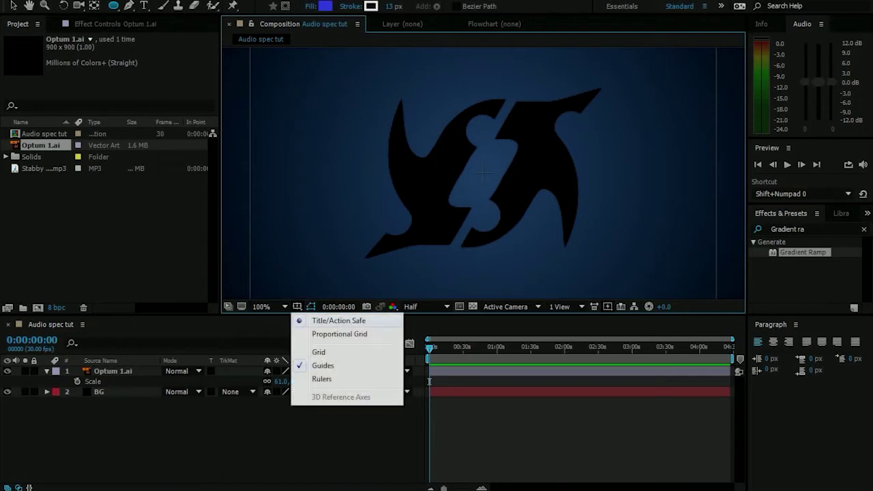
pyautogui.click(430, 382)
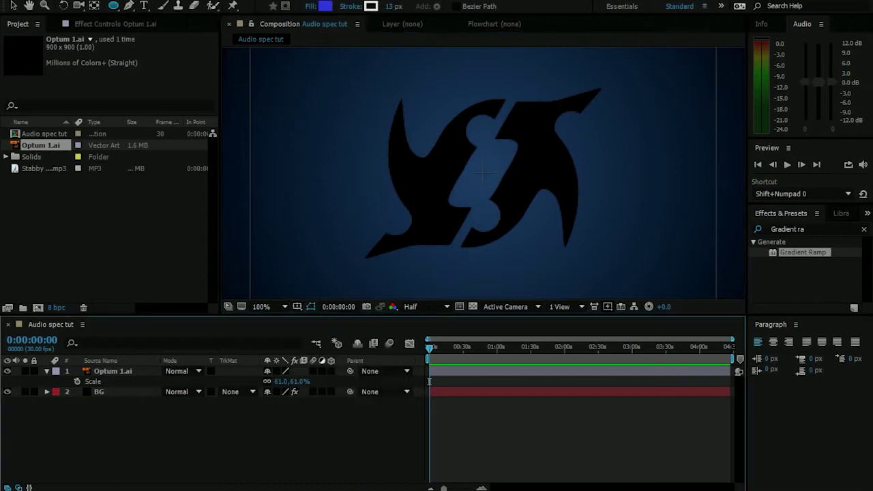
pyautogui.press(',')
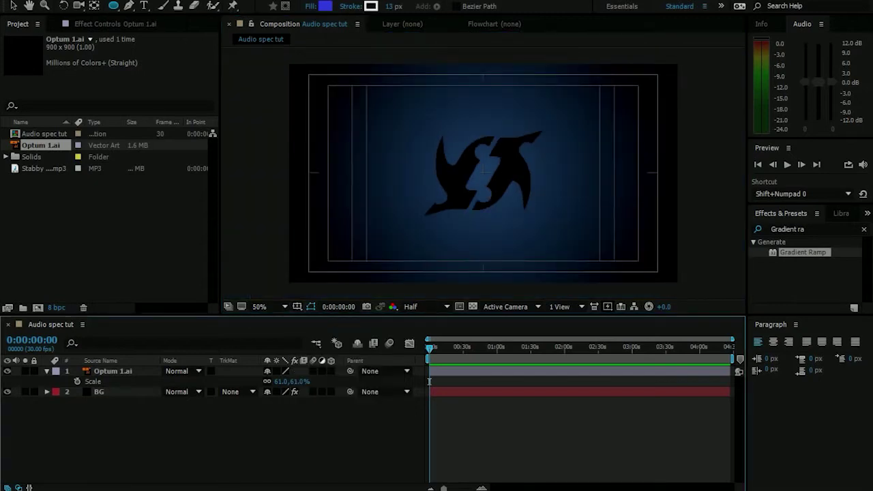
# Draw a circle outward from the composition's center, about as large as the logo, and place its layer between the logo and BG
pyautogui.click(483, 173)
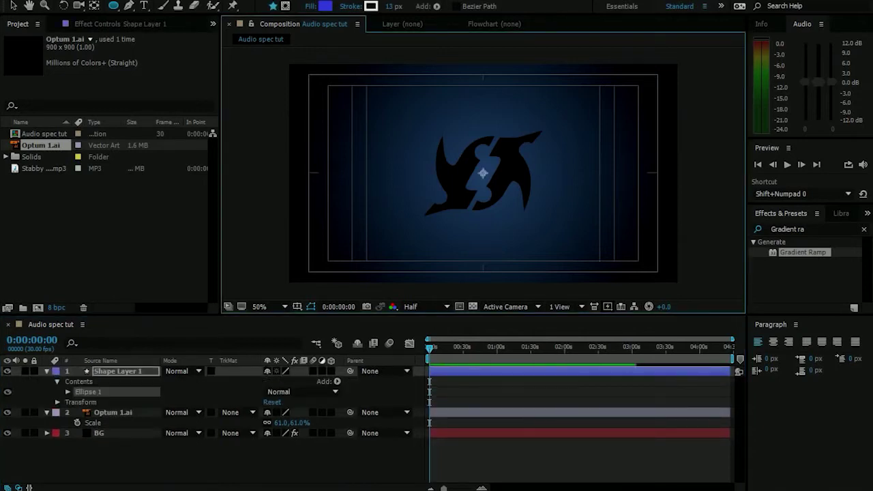
pyautogui.moveTo(483, 173)
pyautogui.mouseDown()
pyautogui.moveTo(556, 246)
pyautogui.moveTo(547, 237)
pyautogui.mouseUp()
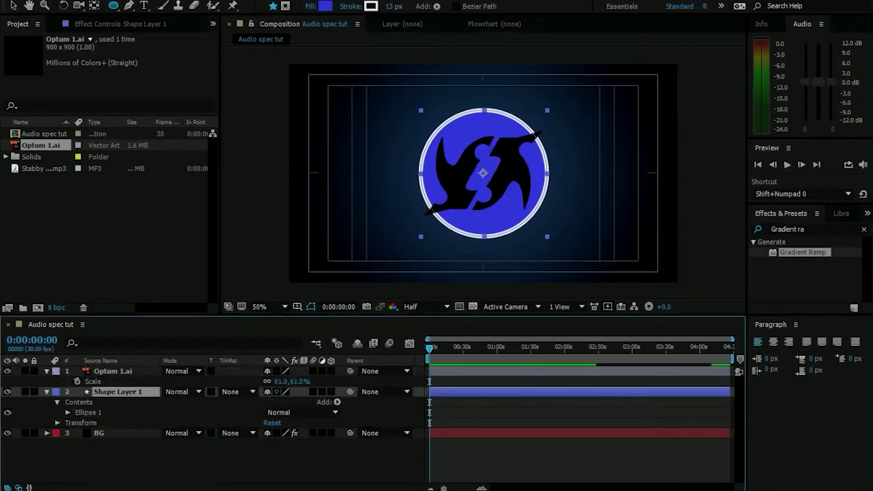
pyautogui.hotkey('ctrl', '[')
pyautogui.click(13, 5)
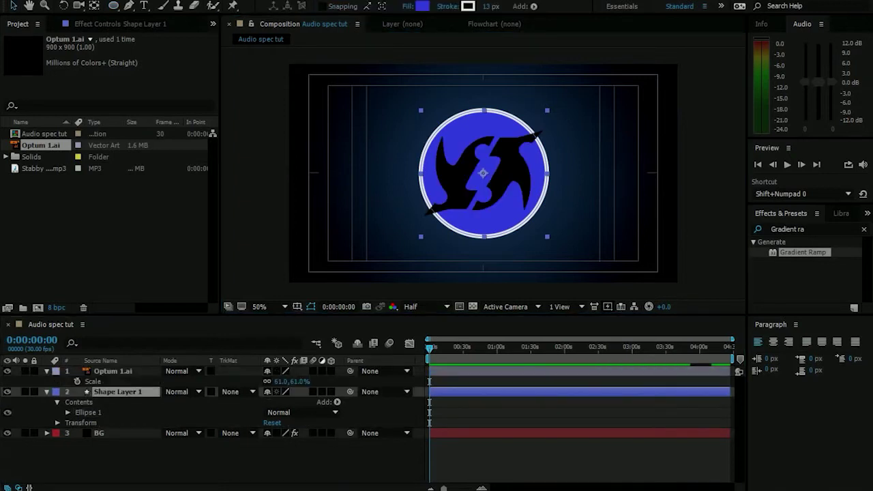
pyautogui.click(368, 461)
# Set the circle's stroke width to 5 px
pyautogui.click(118, 392)
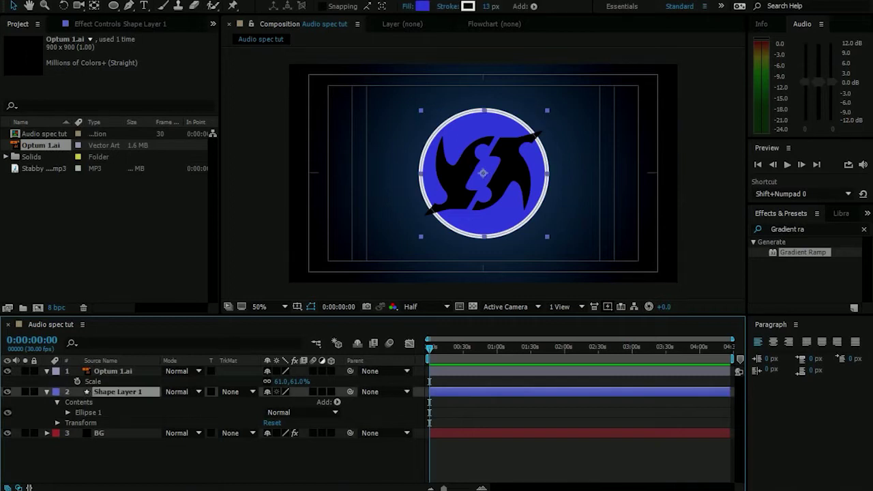
pyautogui.moveTo(487, 6); pyautogui.dragTo(484, 6)
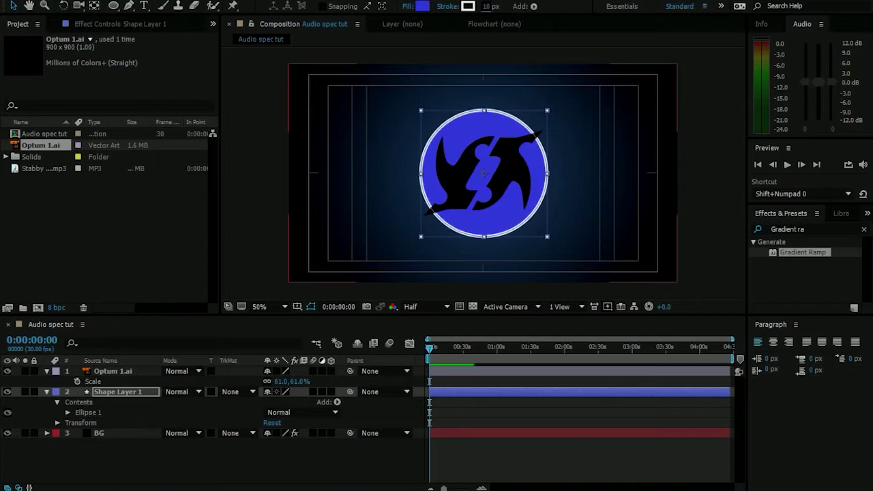
pyautogui.click(487, 6)
pyautogui.write('5')
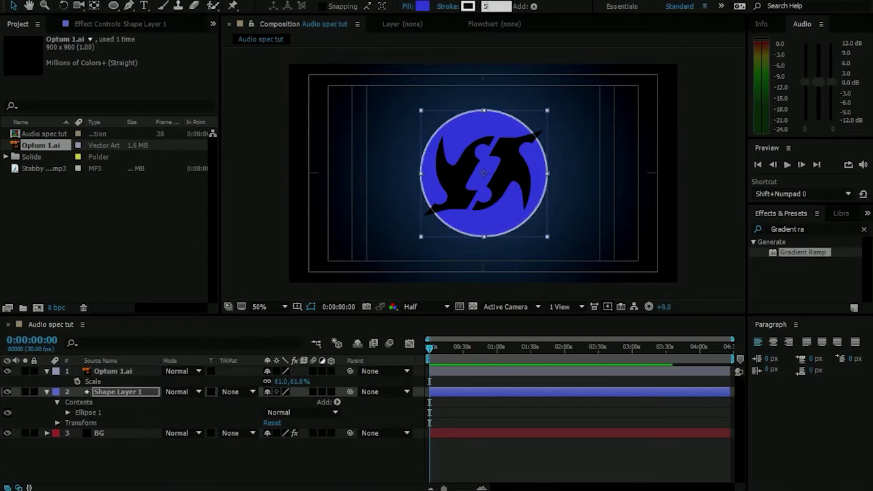
pyautogui.click(225, 461)
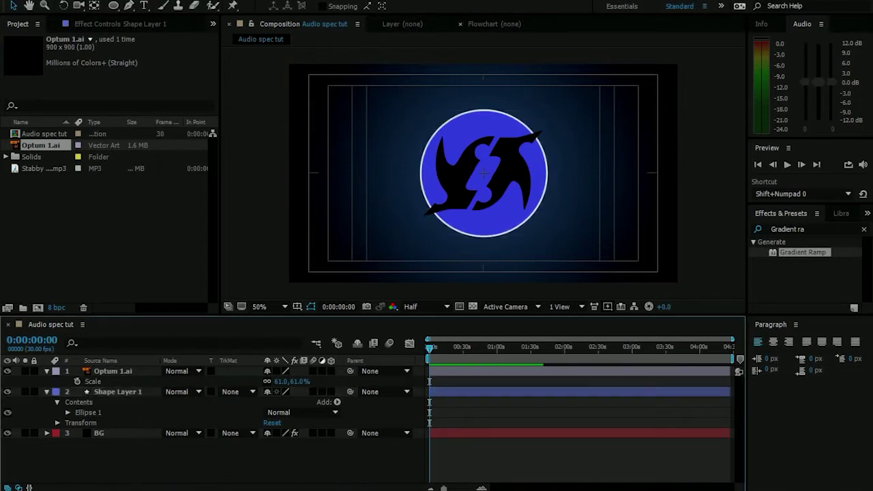
# Change the circle's fill color to gray, 6B6B6B
pyautogui.click(117, 392)
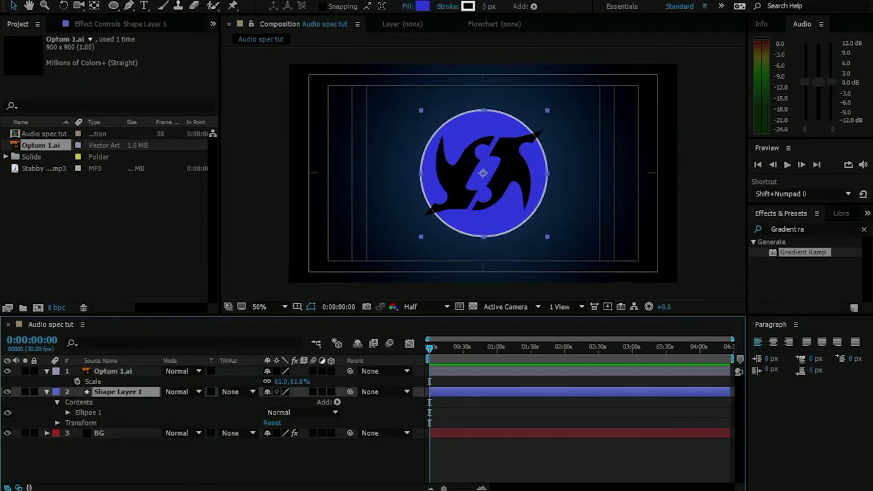
pyautogui.click(423, 7)
pyautogui.write('666A9F')
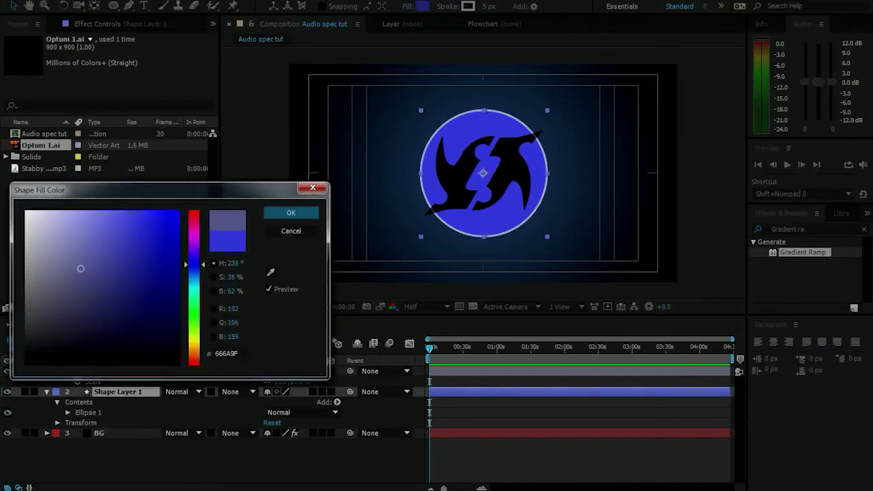
pyautogui.click(25, 300)
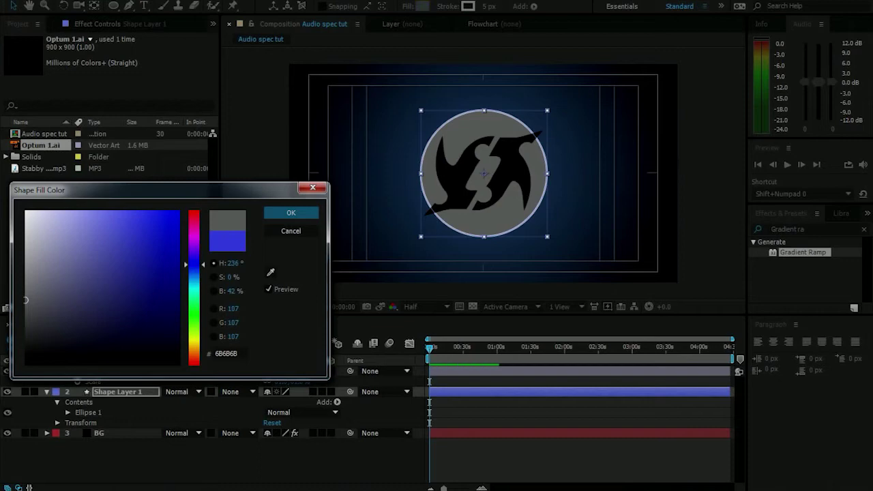
pyautogui.click(291, 213)
pyautogui.click(205, 466)
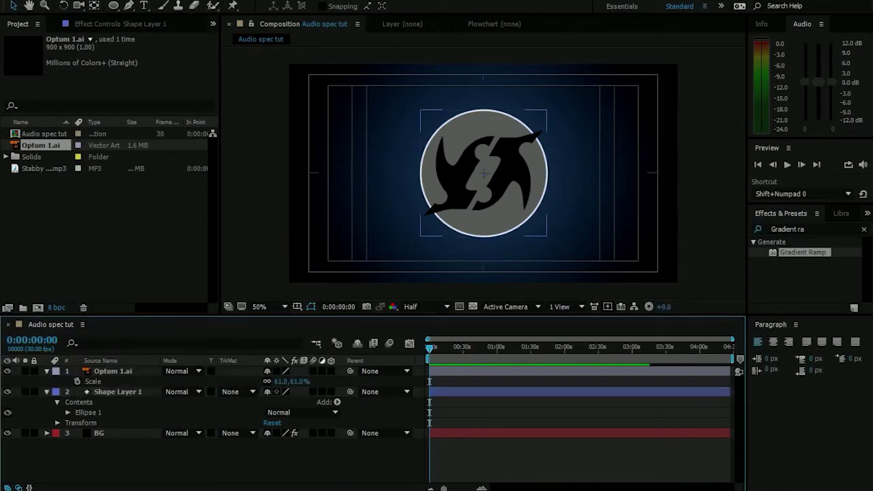
# Nudge the Optum 1.ai logo one step to the right to center it on the circle, and deselect it
pyautogui.click(123, 372)
pyautogui.press('Return')
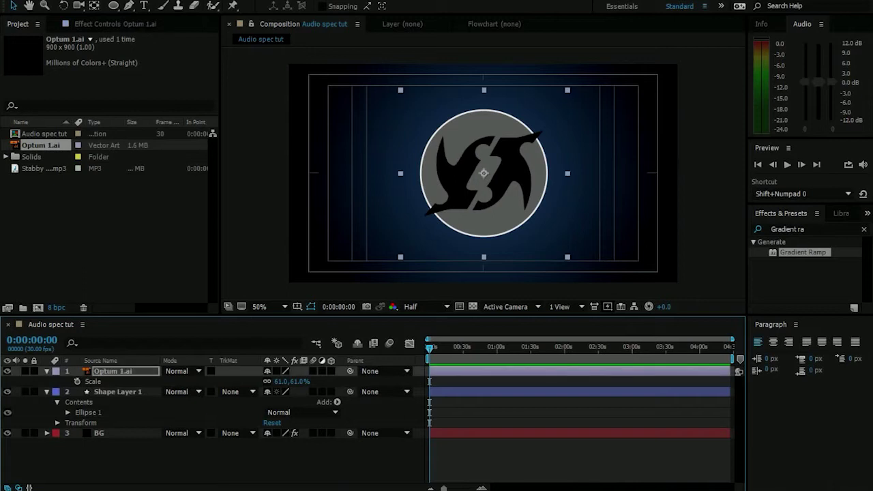
pyautogui.press('Right')
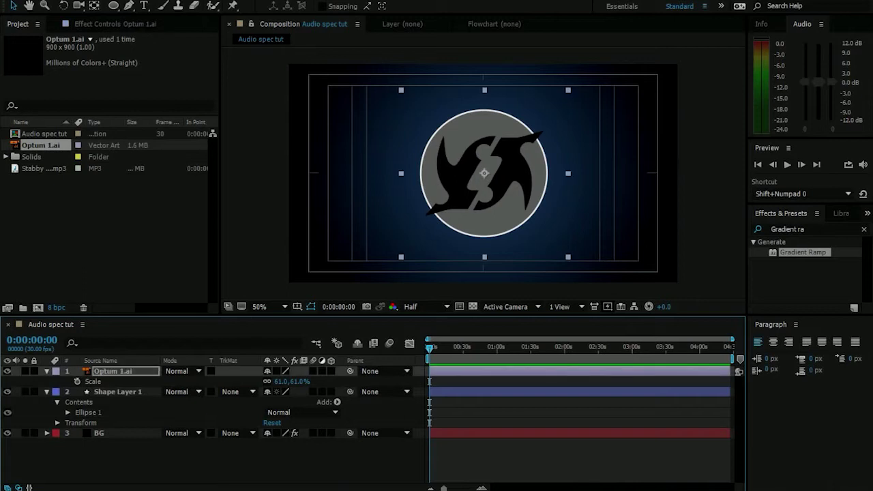
pyautogui.press('F2')
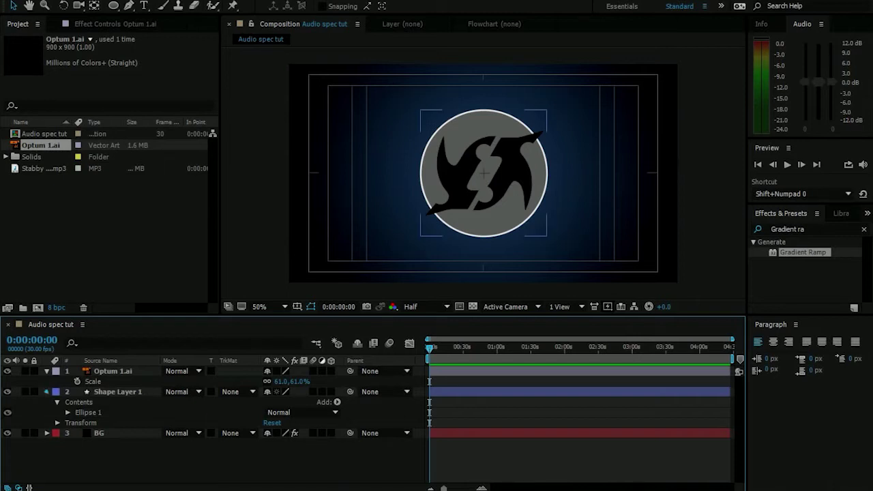
# Collapse the logo and shape layers' properties and add the Stabby & Adair - City of Gods.mp3 track as a layer below BG
pyautogui.click(47, 393)
pyautogui.click(47, 371)
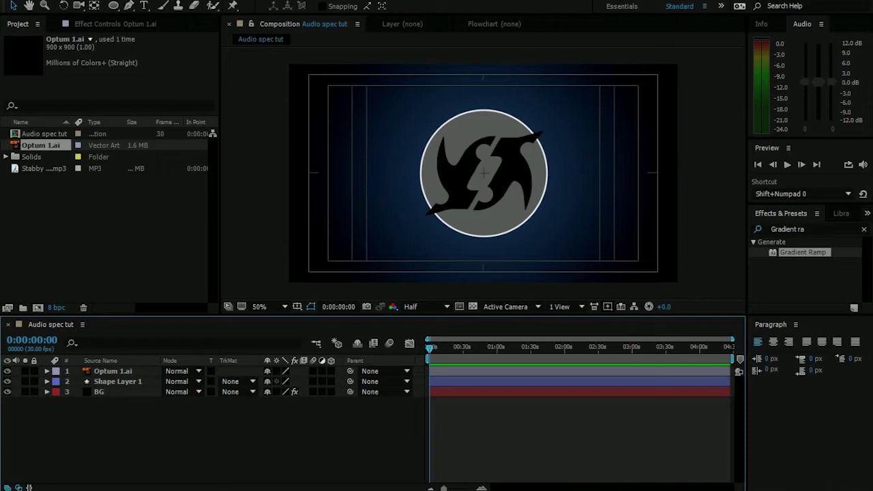
pyautogui.moveTo(41, 169); pyautogui.dragTo(129, 403)
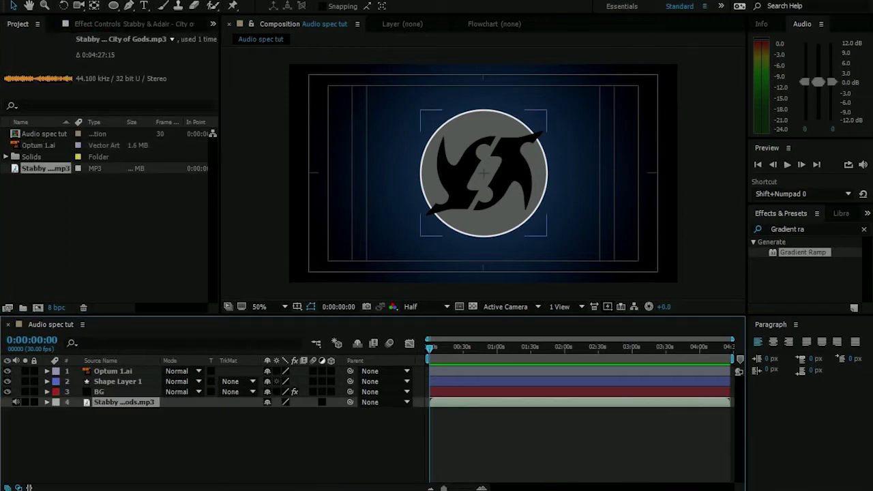
pyautogui.hotkey('ctrl', 'shift', 'a')
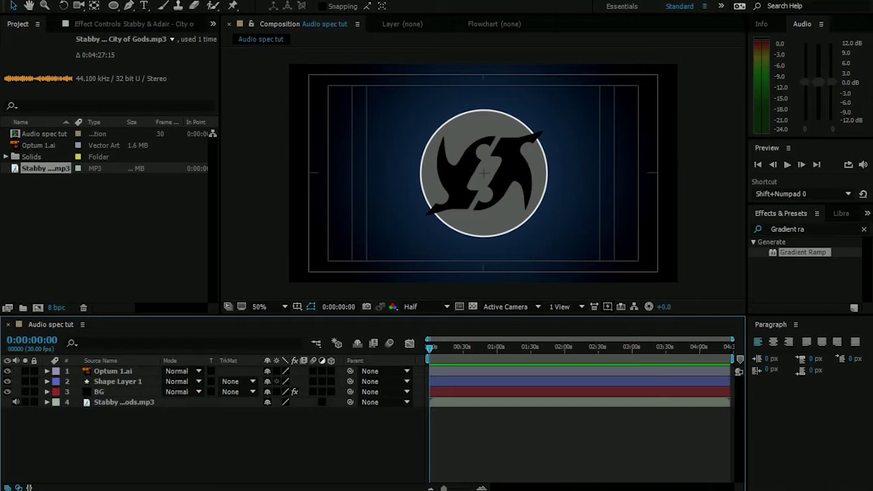
# Create a new composition-sized black solid named Audio Spectrum 1
pyautogui.rightClick(183, 326)
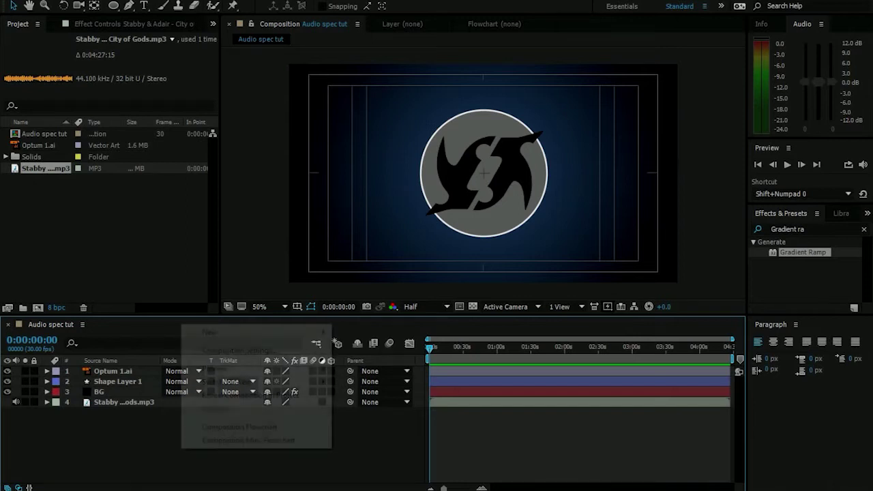
pyautogui.moveTo(259, 332)
pyautogui.click(361, 364)
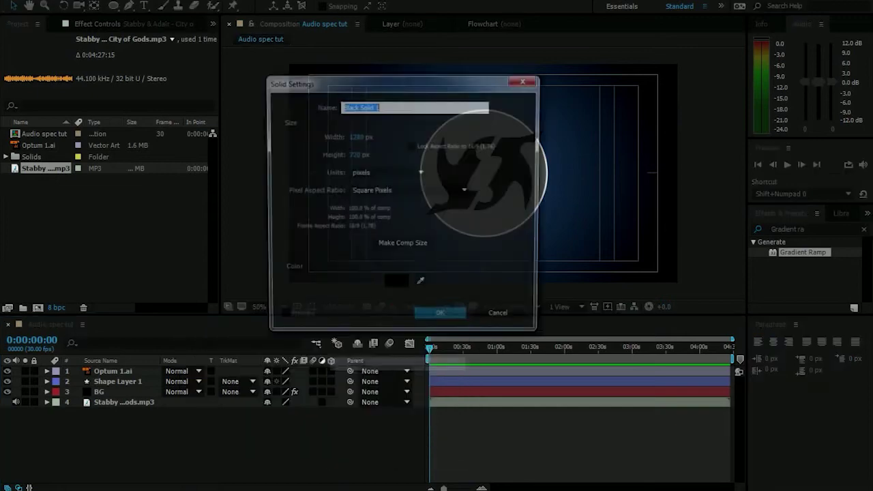
pyautogui.write('Audi')
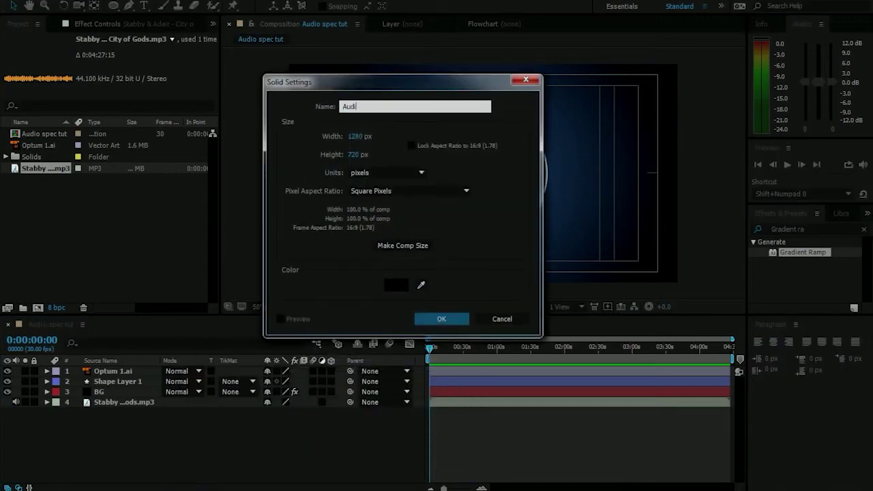
pyautogui.write('o Spectrum 1')
pyautogui.press('Return')
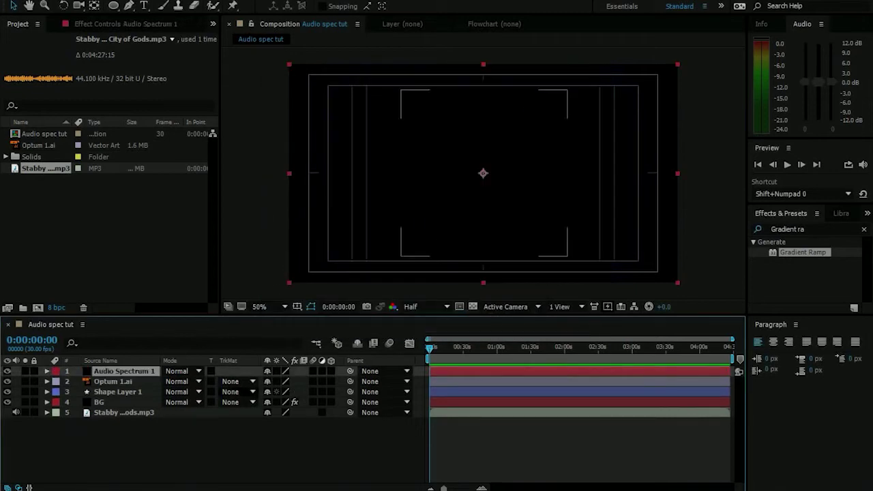
# Apply the Audio Spectrum effect to the Audio Spectrum 1 solid and set its audio layer to Stabby & Adair - City of Gods.mp3
pyautogui.hotkey('ctrl', '5')
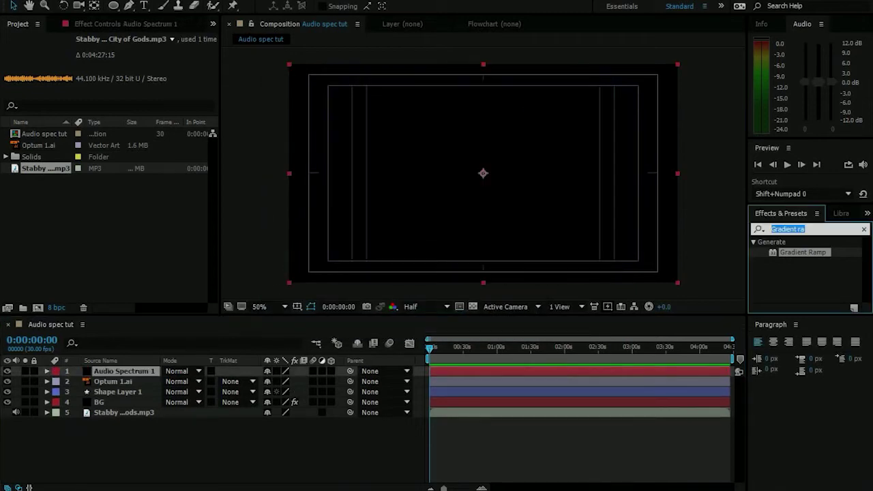
pyautogui.write('Audio spe')
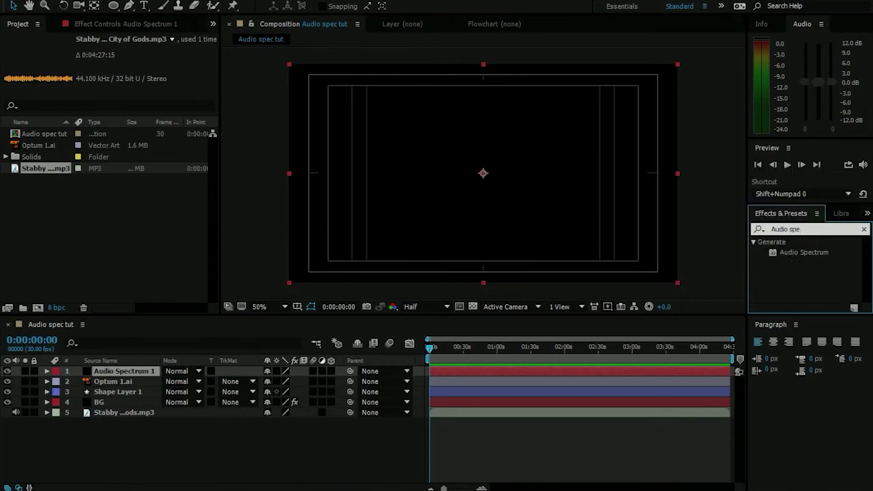
pyautogui.moveTo(804, 253); pyautogui.dragTo(531, 239)
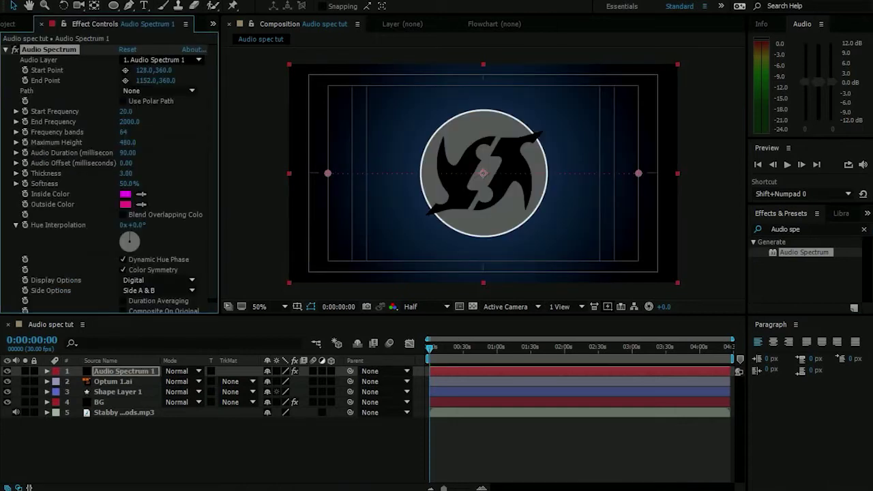
pyautogui.click(162, 60)
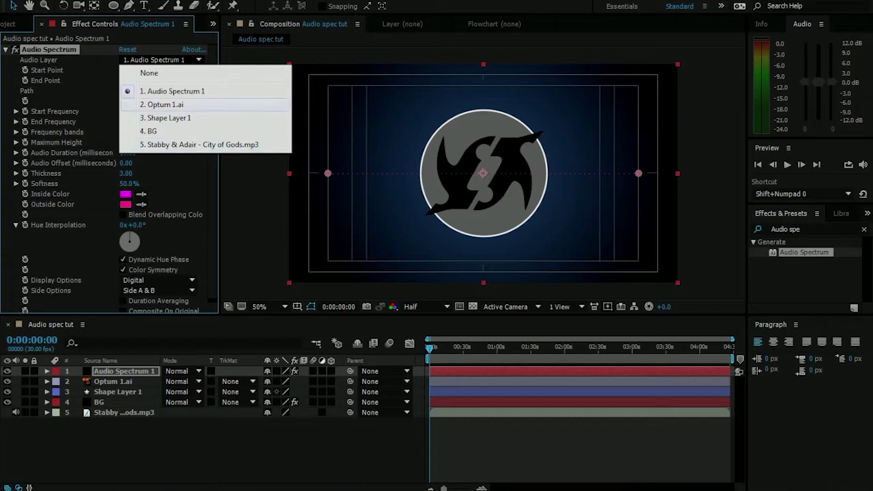
pyautogui.click(198, 145)
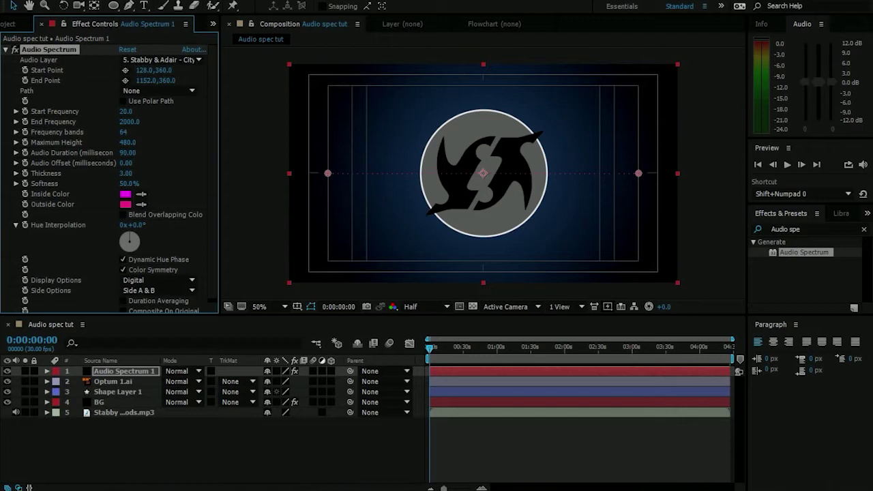
# Set the horizontal value of the Audio Spectrum's start point to 0, at the composition's edge
pyautogui.click(158, 91)
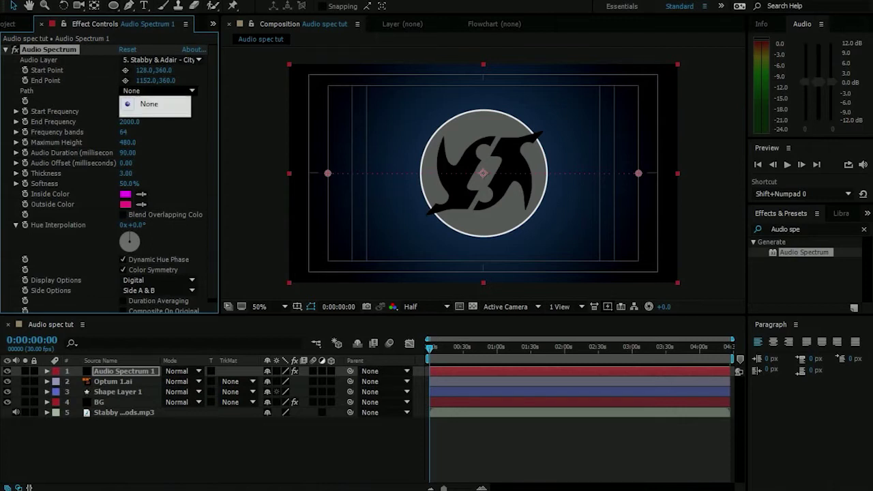
pyautogui.click(89, 100)
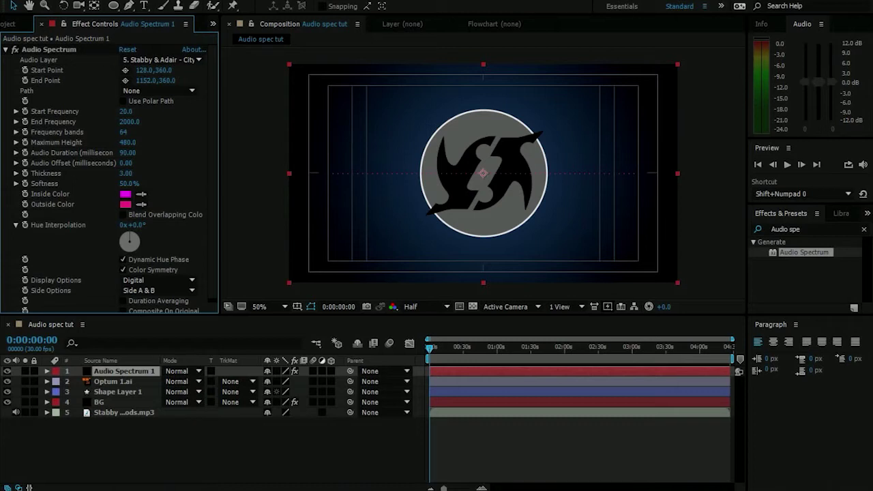
pyautogui.moveTo(144, 70); pyautogui.dragTo(73, 70)
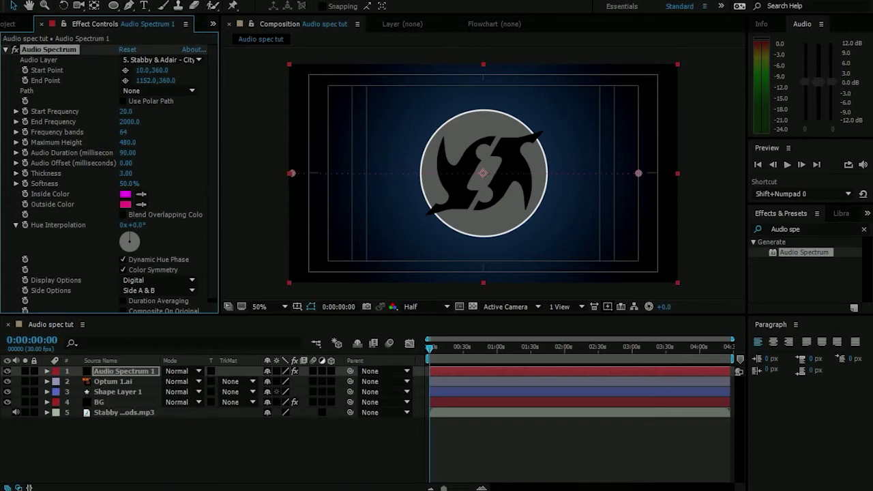
pyautogui.moveTo(291, 173); pyautogui.dragTo(290, 173)
pyautogui.click(141, 71)
pyautogui.write('0')
pyautogui.press('Return')
# Set the horizontal value of the Audio Spectrum's end point to 1280
pyautogui.moveTo(166, 81); pyautogui.dragTo(183, 81)
pyautogui.hotkey('ctrl', 'z')
pyautogui.click(145, 81)
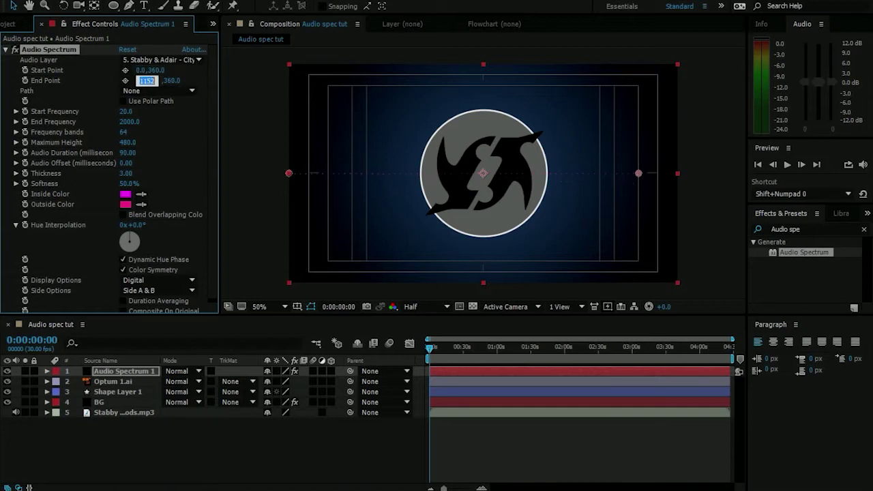
pyautogui.write('1280')
pyautogui.press('Return')
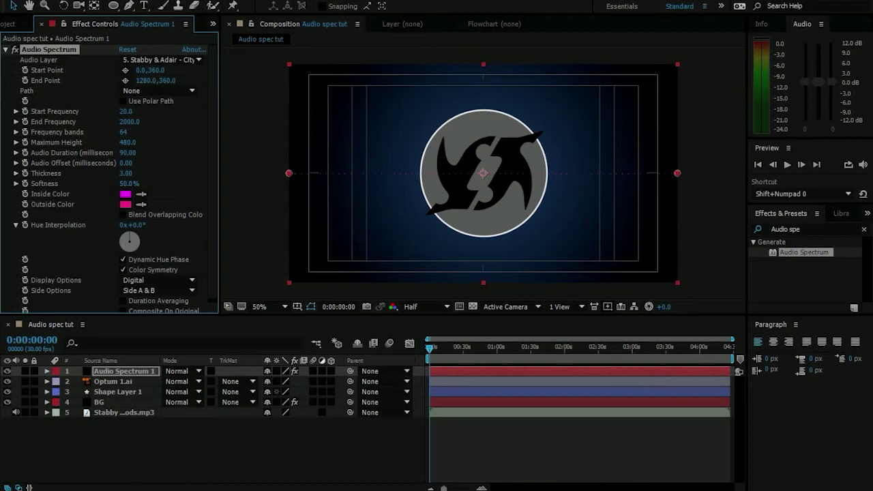
# Draw a circular mask with the Ellipse tool on Audio Spectrum 1 around the logo's circle, and nudge it two steps right to match the outline
pyautogui.click(114, 6)
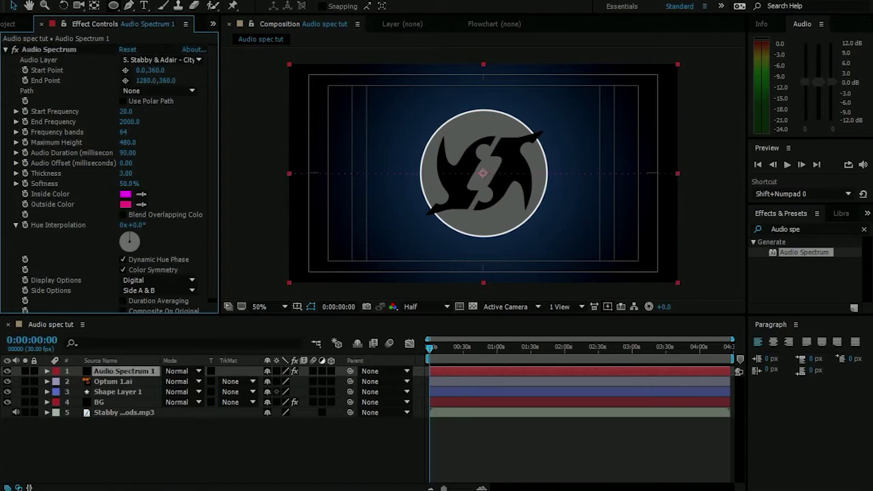
pyautogui.click(167, 32)
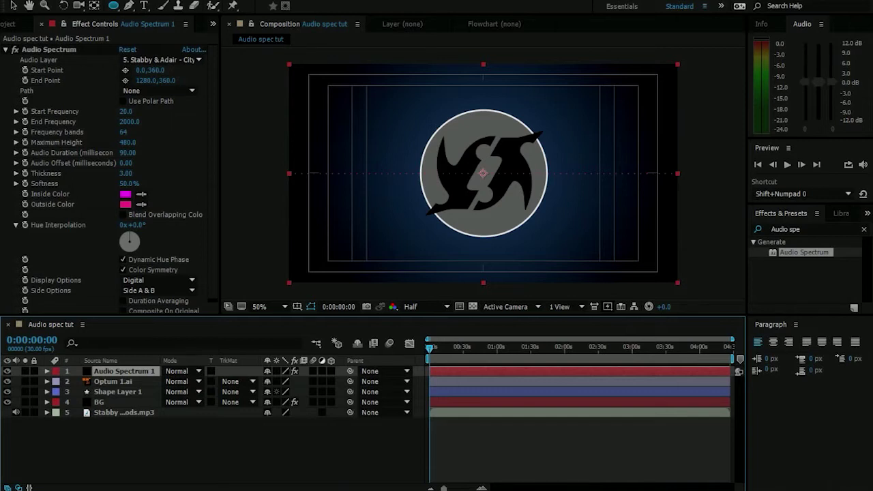
pyautogui.moveTo(483, 173); pyautogui.dragTo(546, 237)
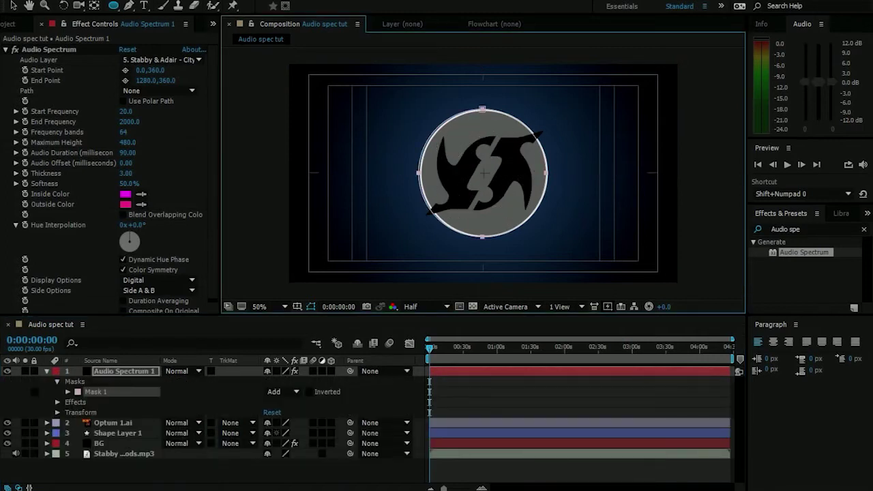
pyautogui.press('Return')
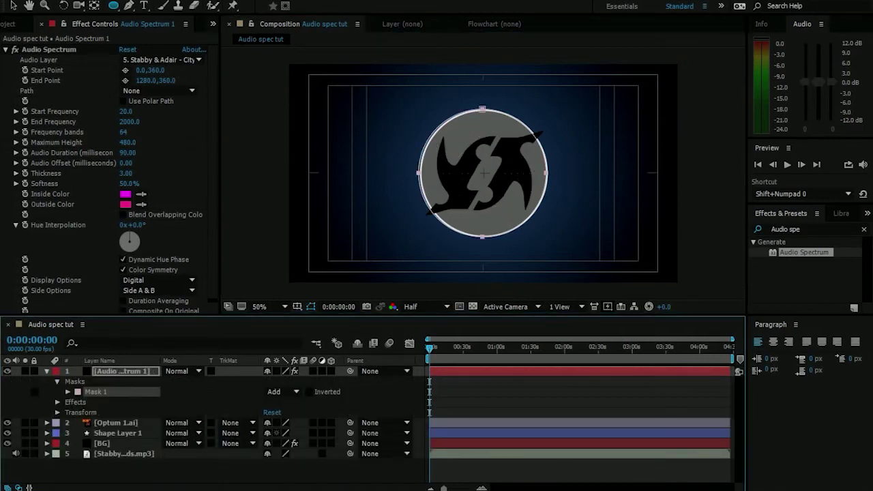
pyautogui.press('Right')
pyautogui.press('Right')
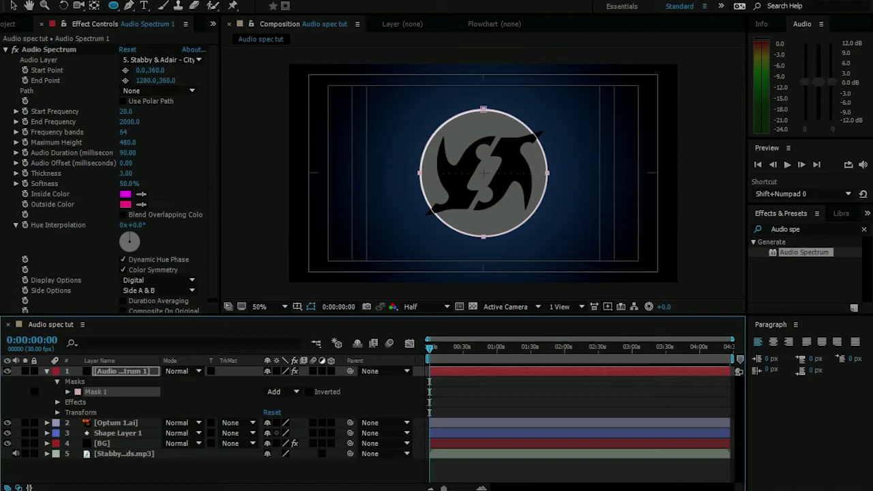
# Set the Audio Spectrum's path to Mask 1 and the mask's mode to None
pyautogui.click(157, 91)
pyautogui.click(150, 121)
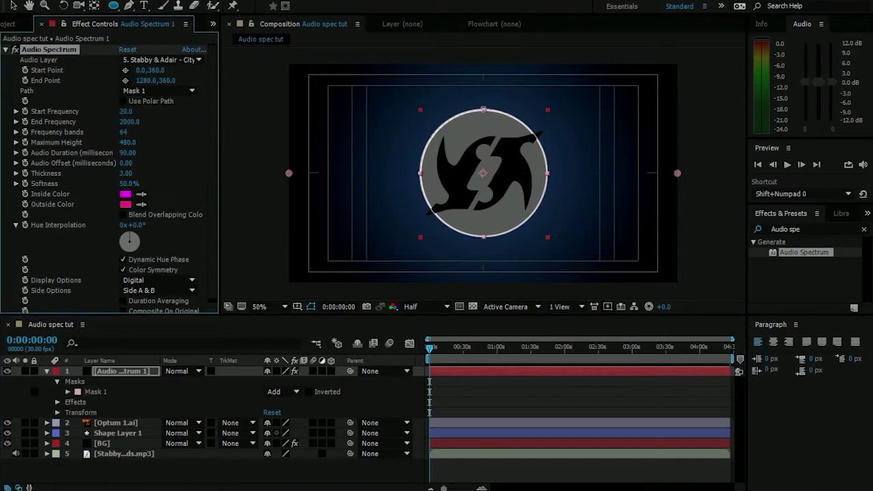
pyautogui.click(278, 392)
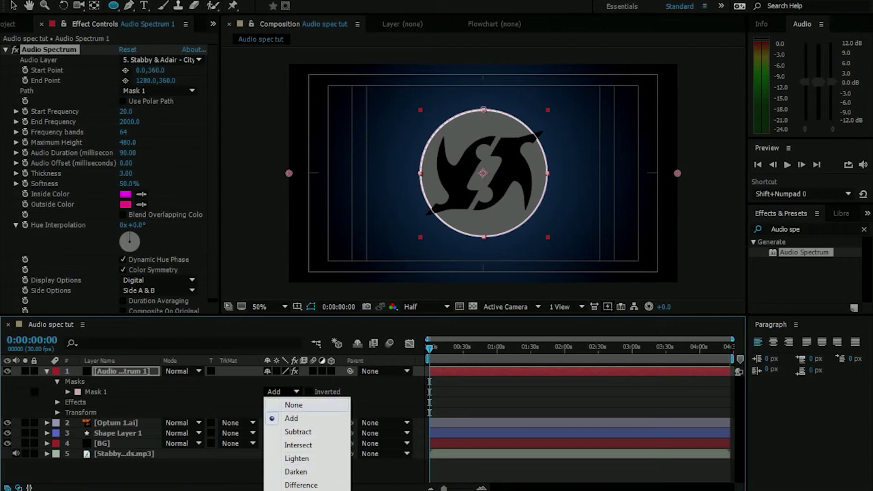
pyautogui.click(294, 404)
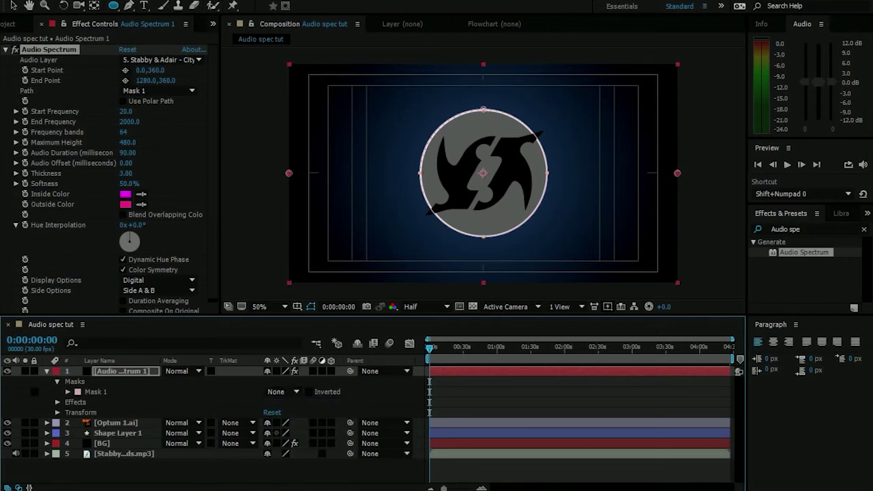
# Move the Audio Spectrum 1 layer below Shape Layer 1 and reselect it with the Selection tool
pyautogui.moveTo(123, 371); pyautogui.dragTo(123, 438)
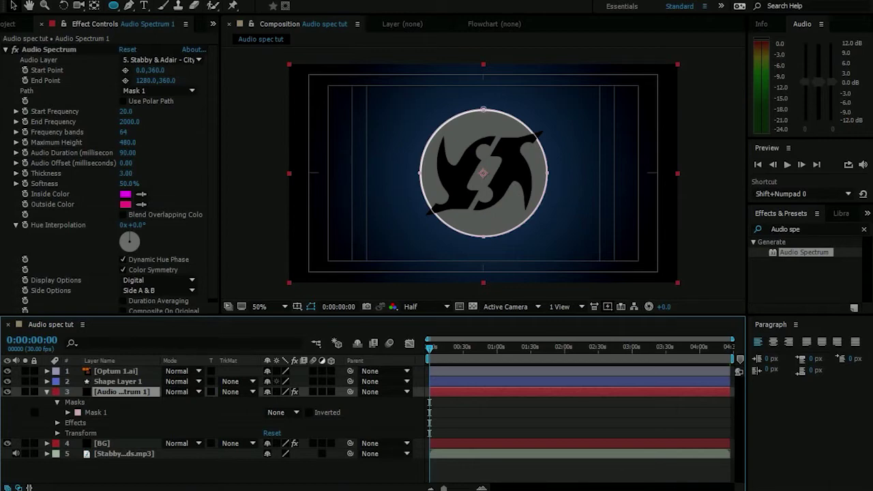
pyautogui.click(14, 6)
pyautogui.click(118, 382)
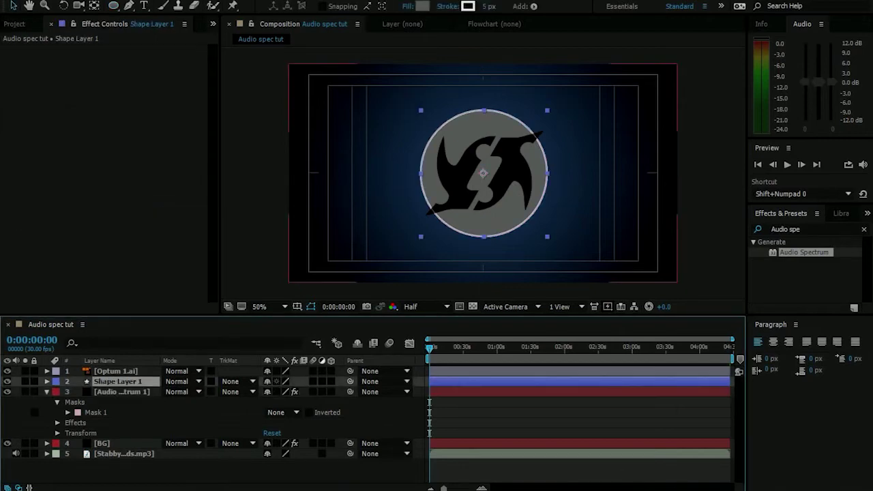
pyautogui.click(123, 392)
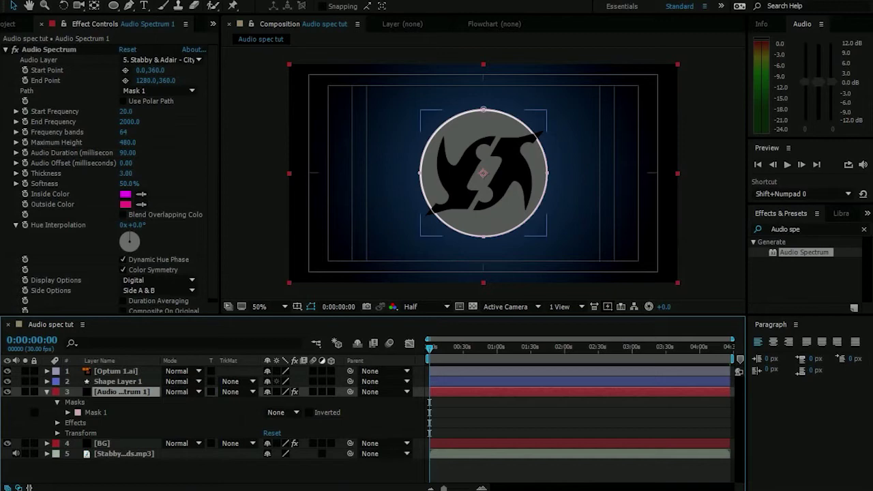
pyautogui.click(118, 383)
pyautogui.click(123, 392)
# Go to 0:01:34:28 and set the spectrum's start frequency to 10 and end frequency to 500
pyautogui.moveTo(430, 349); pyautogui.dragTo(536, 348)
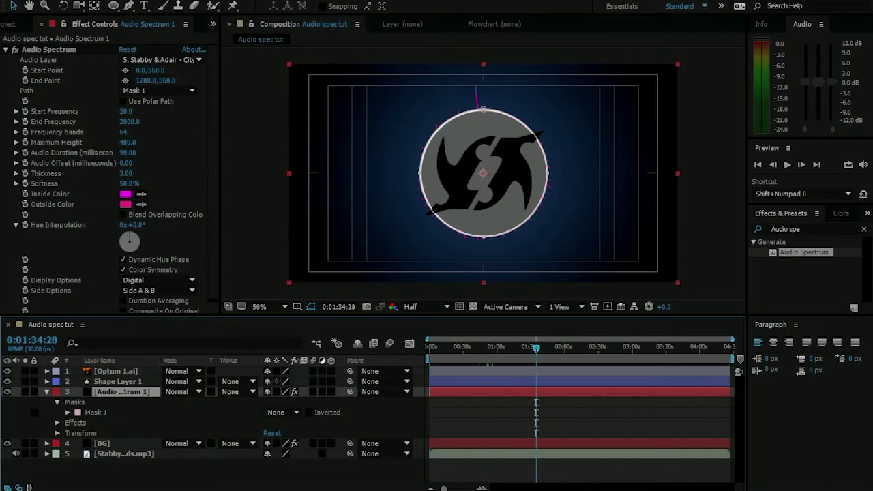
pyautogui.click(126, 112)
pyautogui.write('10')
pyautogui.press('Tab')
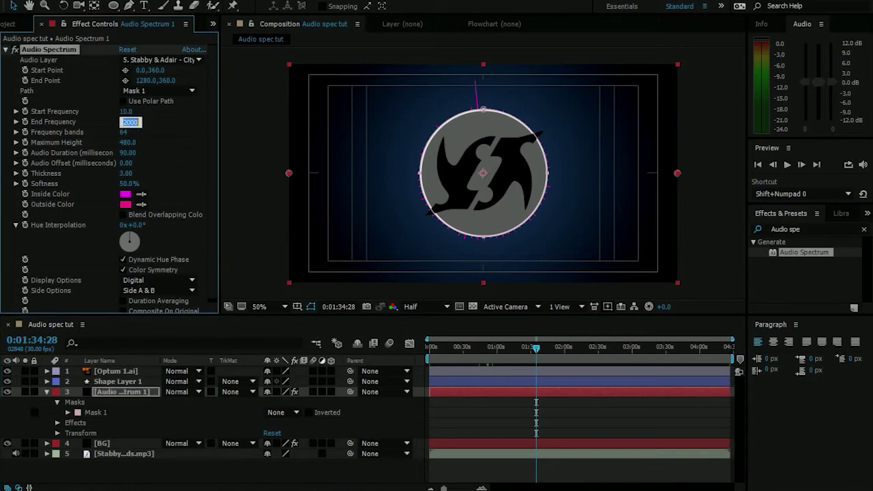
pyautogui.write('500')
pyautogui.press('Return')
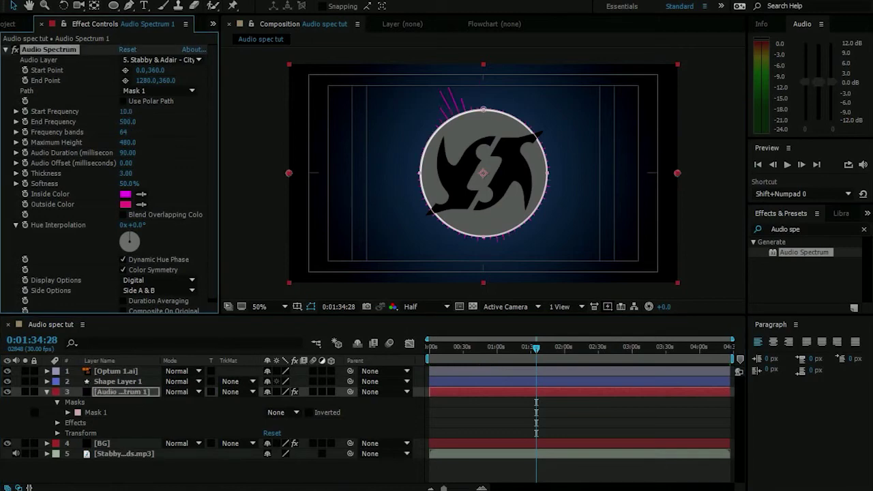
# Set the Audio Spectrum's frequency bands to 150
pyautogui.click(124, 132)
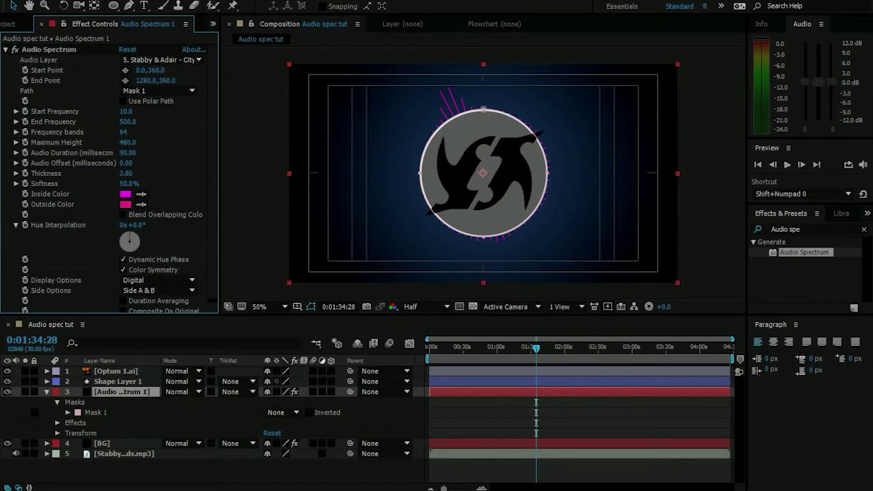
pyautogui.moveTo(123, 132); pyautogui.dragTo(846, 132)
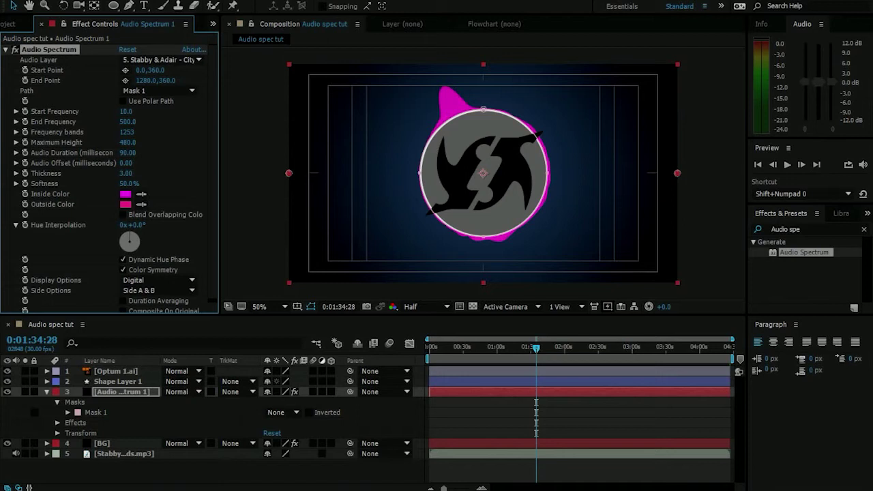
pyautogui.hotkey('ctrl', 'z')
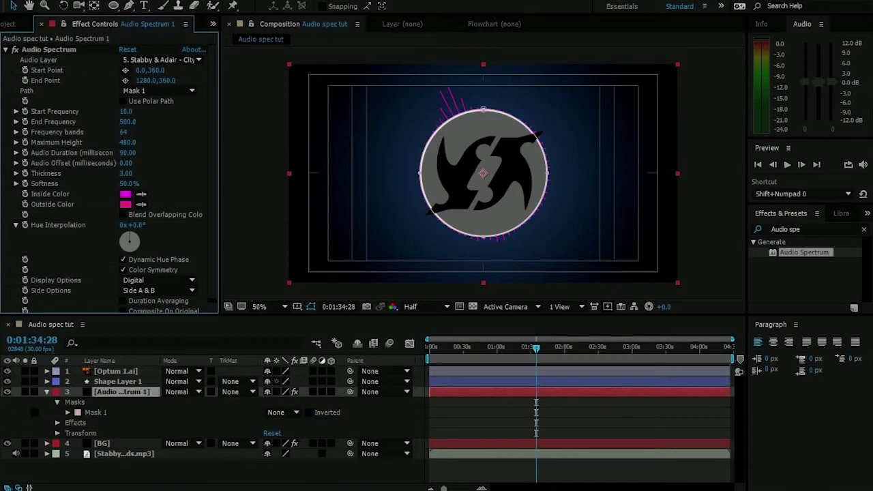
pyautogui.moveTo(123, 133); pyautogui.dragTo(182, 132)
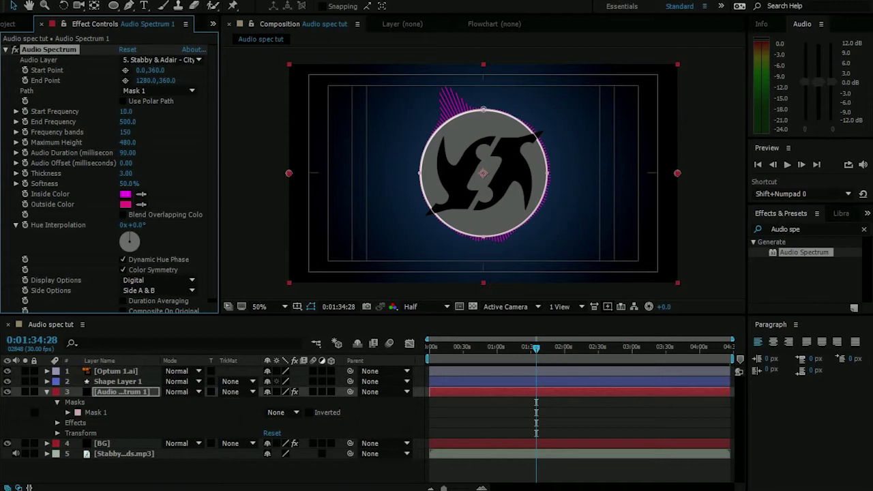
# Set the spectrum's thickness to 25 and its softness to 0%
pyautogui.click(126, 174)
pyautogui.click(168, 174)
pyautogui.moveTo(126, 173); pyautogui.dragTo(174, 174)
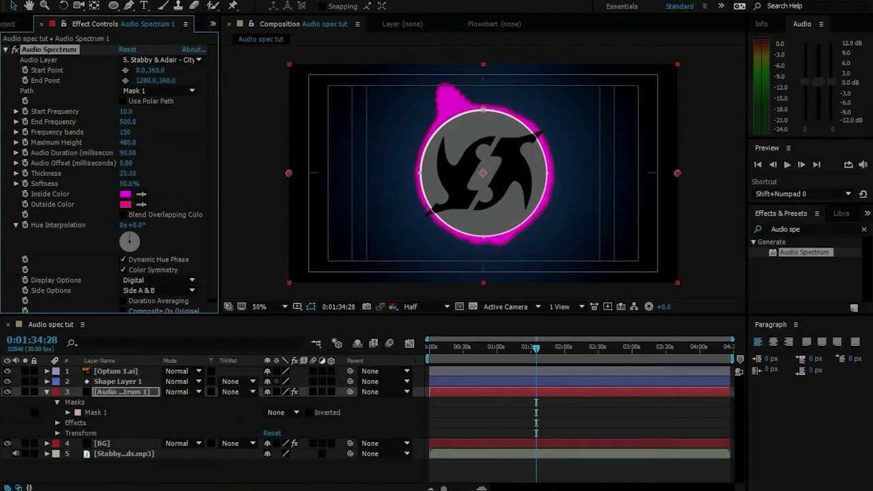
pyautogui.moveTo(126, 184); pyautogui.dragTo(88, 183)
# Try Side A for the spectrum's side options, and settle on Side B
pyautogui.scroll(-1, 109, 178)
pyautogui.click(156, 286)
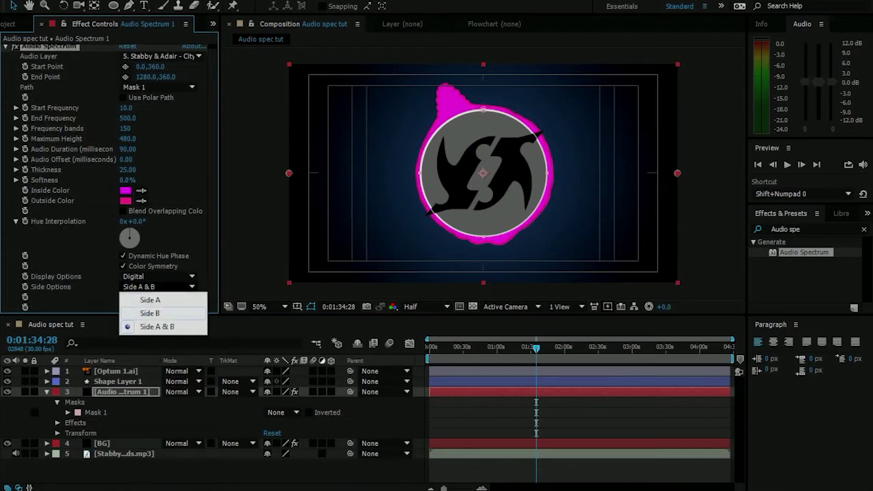
pyautogui.click(150, 299)
pyautogui.click(157, 286)
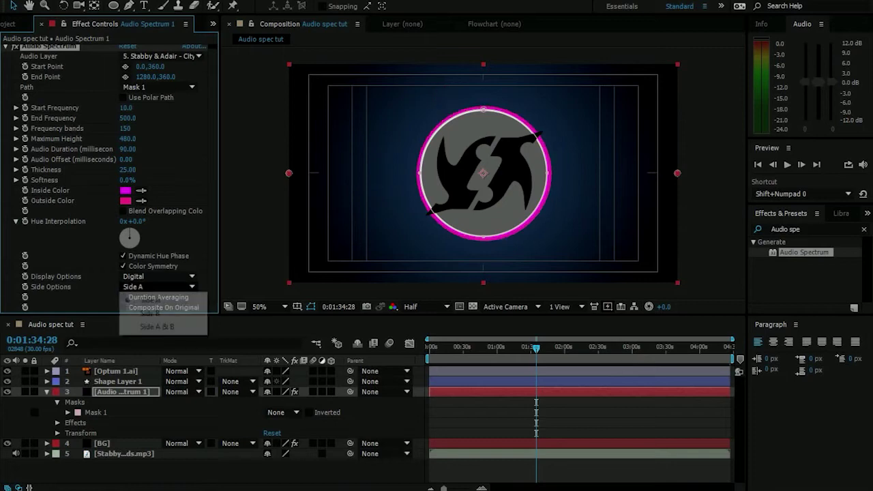
pyautogui.click(150, 299)
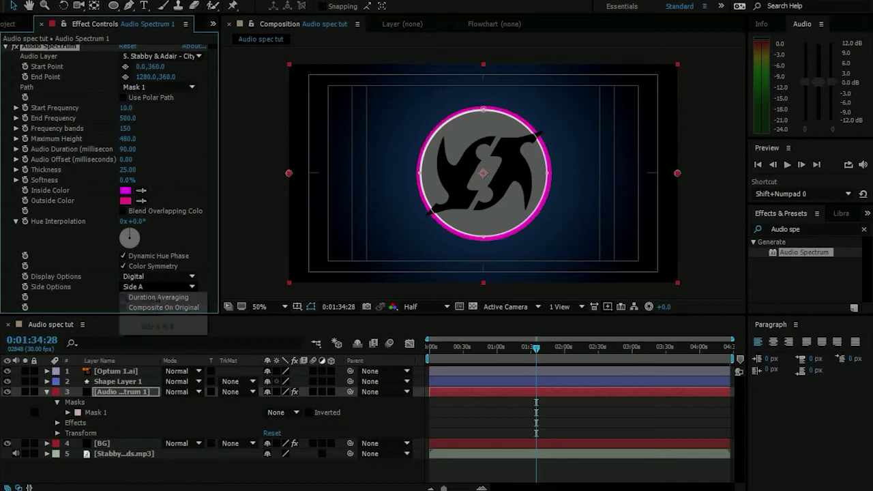
pyautogui.click(157, 287)
pyautogui.click(150, 313)
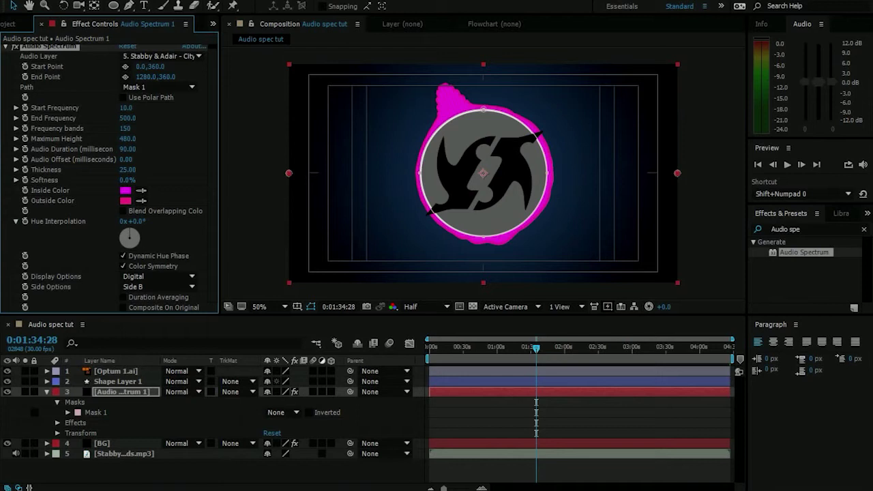
# Set the spectrum's thickness to 10.50 and move the current time to 0:00:39:27
pyautogui.moveTo(127, 170)
pyautogui.mouseDown()
pyautogui.moveTo(109, 170)
pyautogui.moveTo(120, 169)
pyautogui.mouseUp()
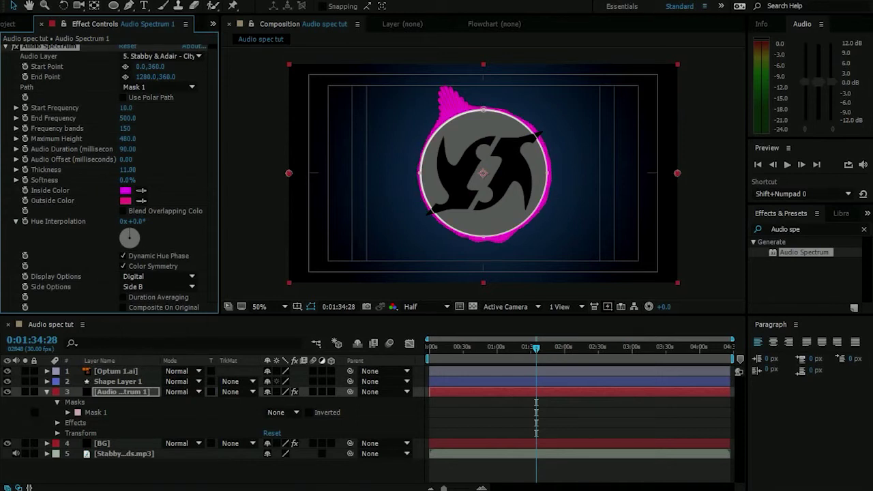
pyautogui.moveTo(537, 349); pyautogui.dragTo(474, 347)
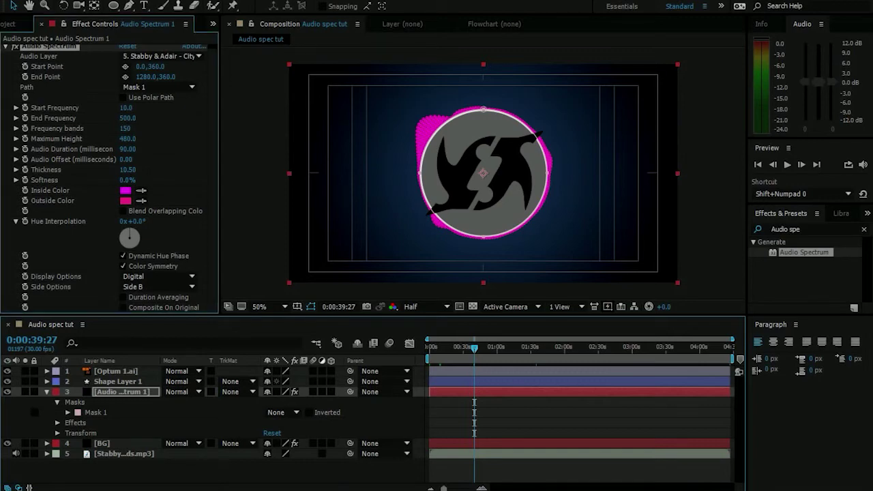
# Try the Analog lines and Analog dots display options on the spectrum, and set it back to Digital
pyautogui.click(158, 277)
pyautogui.click(150, 304)
pyautogui.click(159, 276)
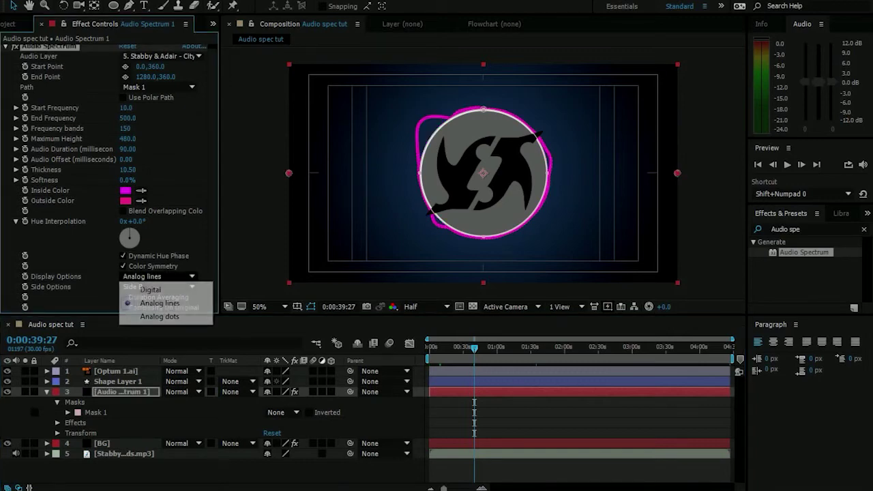
pyautogui.click(155, 316)
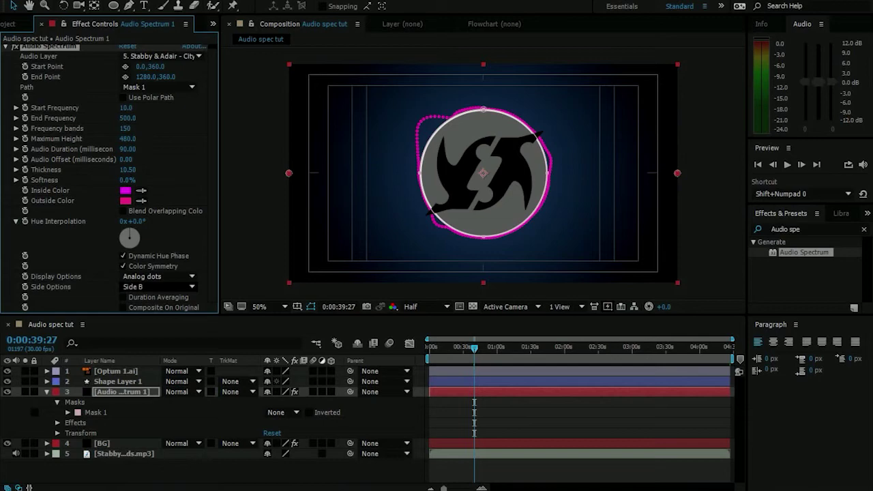
pyautogui.click(159, 277)
pyautogui.click(147, 292)
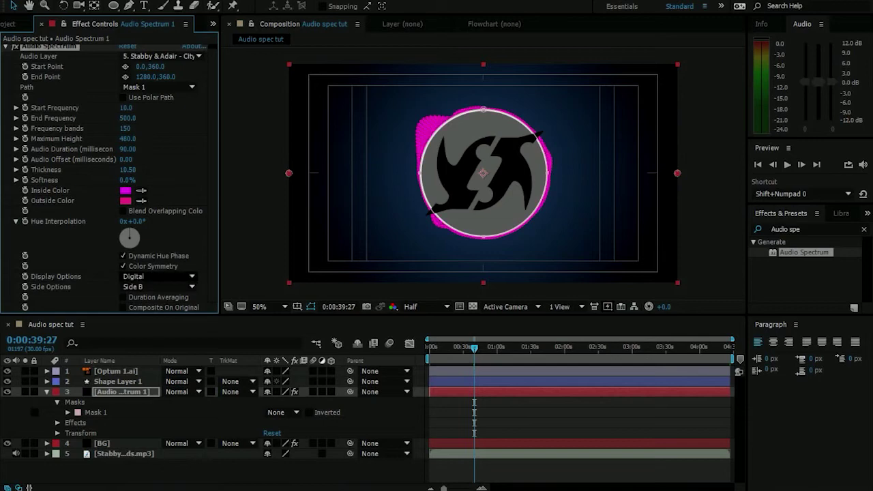
# Try dark grey 444444 as the spectrum's inside color and sample it for the outside color
pyautogui.click(286, 470)
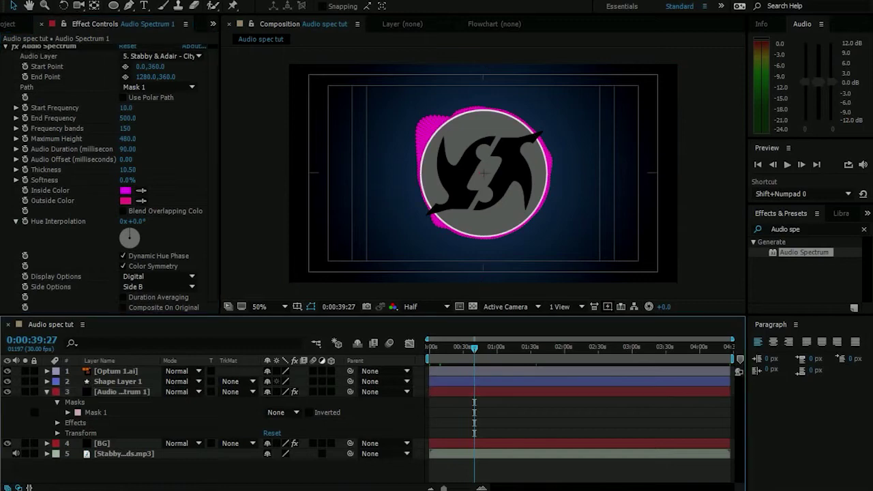
pyautogui.click(125, 190)
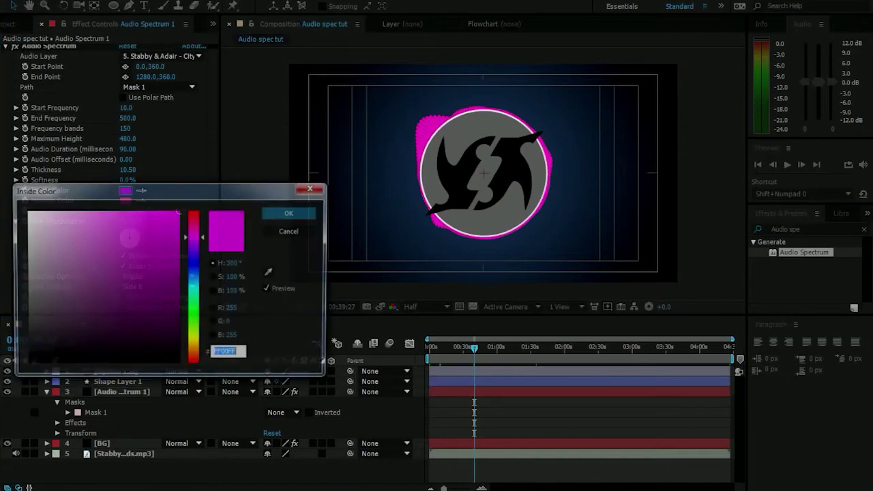
pyautogui.moveTo(69, 298)
pyautogui.mouseDown()
pyautogui.moveTo(25, 336)
pyautogui.moveTo(25, 324)
pyautogui.mouseUp()
pyautogui.click(290, 212)
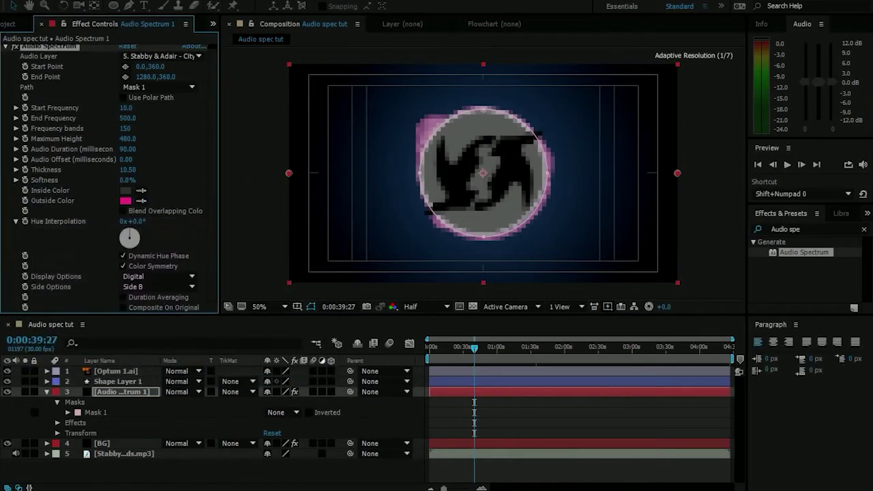
pyautogui.click(141, 200)
pyautogui.click(126, 191)
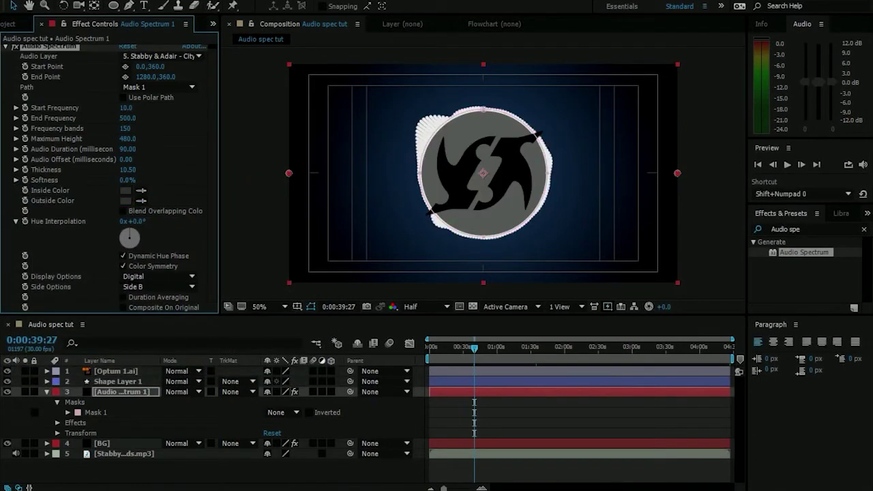
# Set the spectrum's outside color to near-black 0D0000 and sample it for the inside color
pyautogui.click(126, 201)
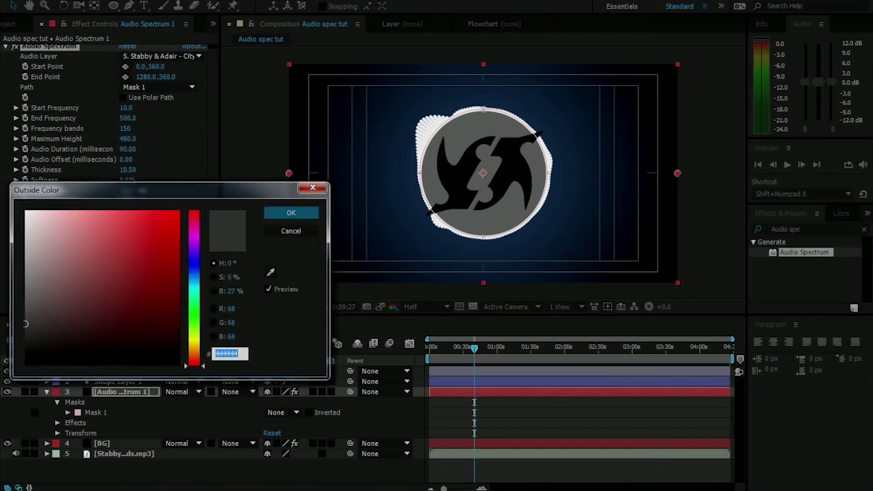
pyautogui.moveTo(129, 342)
pyautogui.mouseDown()
pyautogui.moveTo(174, 354)
pyautogui.moveTo(179, 366)
pyautogui.moveTo(179, 358)
pyautogui.mouseUp()
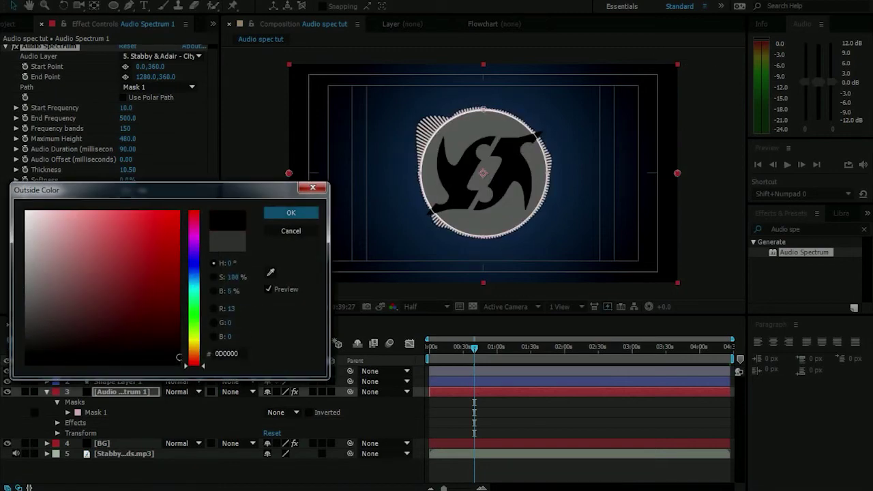
pyautogui.click(291, 213)
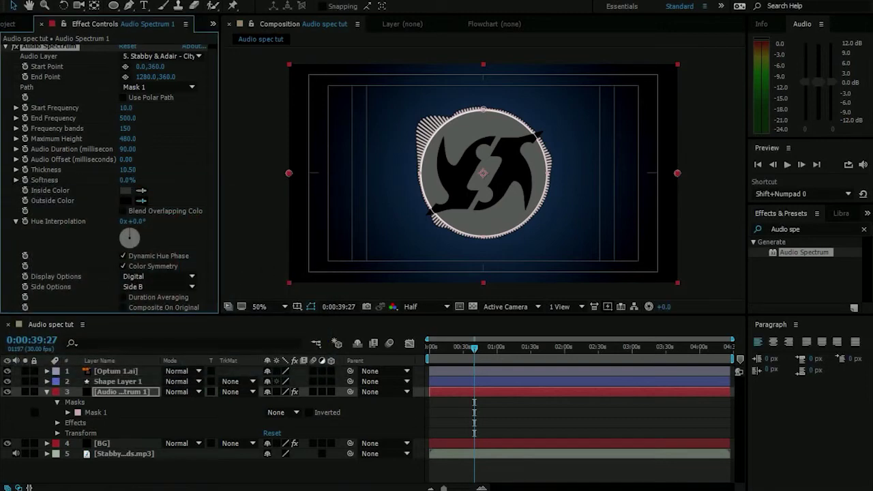
pyautogui.click(174, 198)
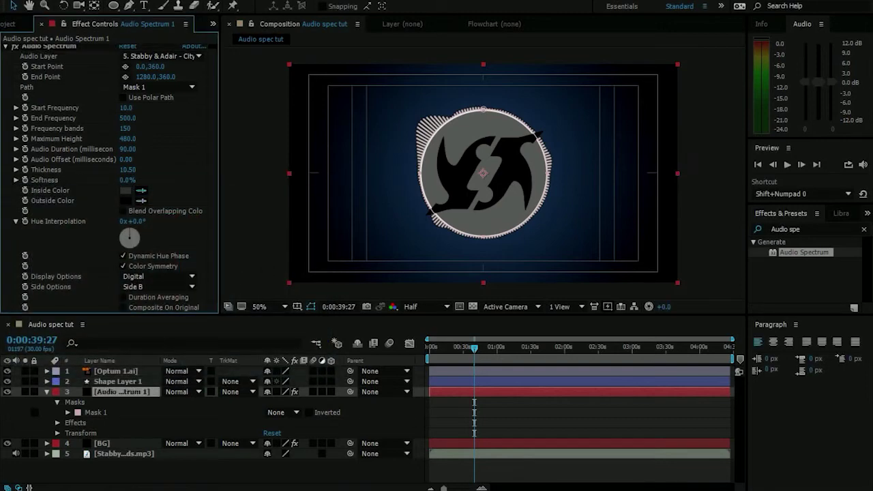
pyautogui.click(125, 201)
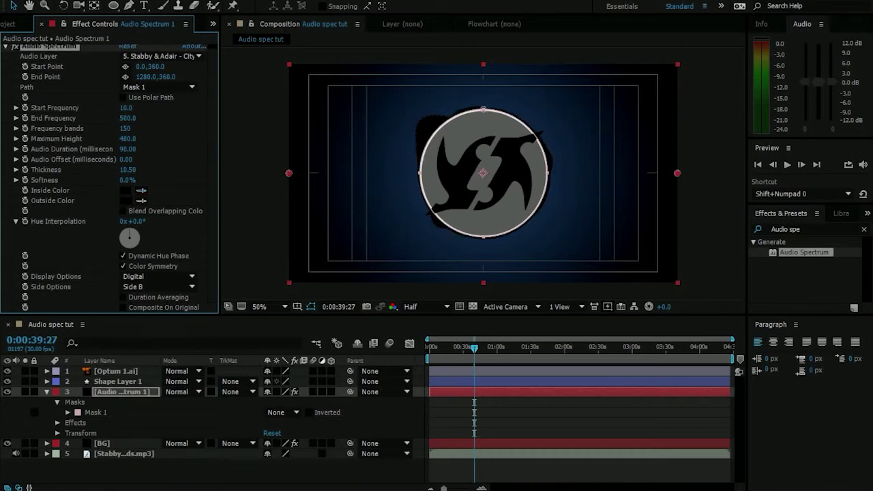
pyautogui.click(225, 473)
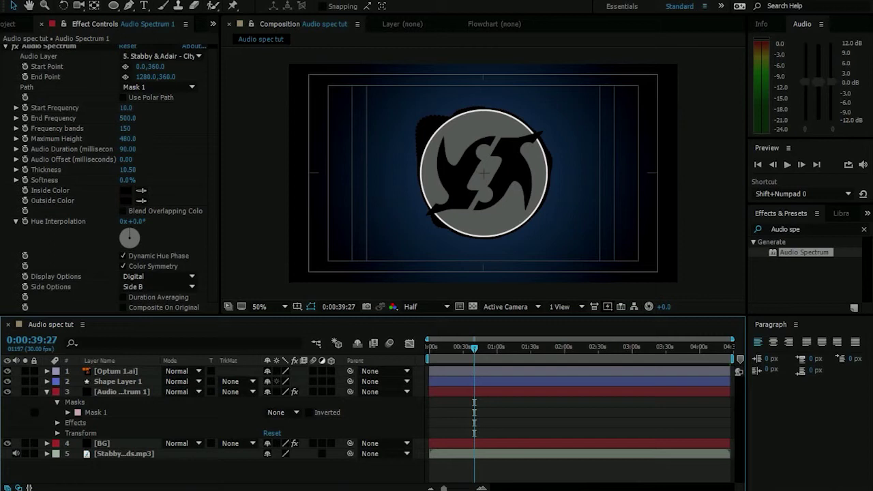
# Raise the spectrum's frequency bands to 755 and set its start frequency to 20
pyautogui.moveTo(125, 128); pyautogui.dragTo(537, 128)
pyautogui.moveTo(460, 348)
pyautogui.mouseDown()
pyautogui.moveTo(434, 348)
pyautogui.moveTo(461, 347)
pyautogui.mouseUp()
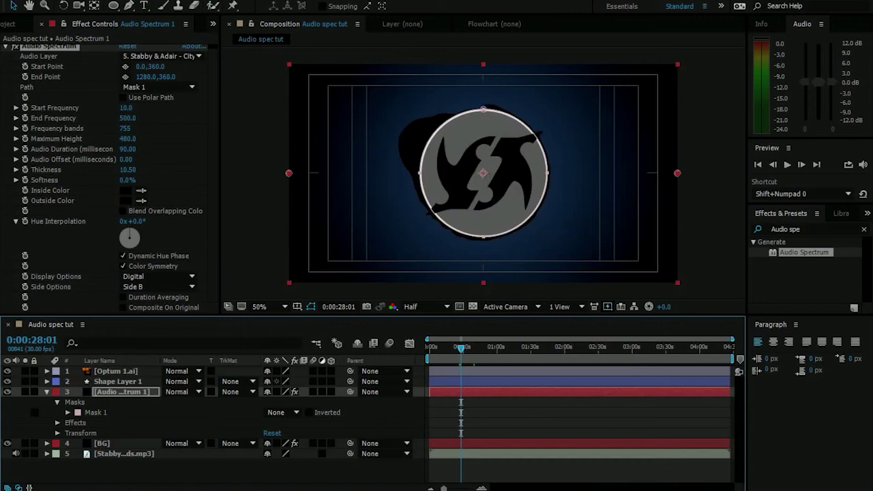
pyautogui.click(126, 108)
pyautogui.write('20')
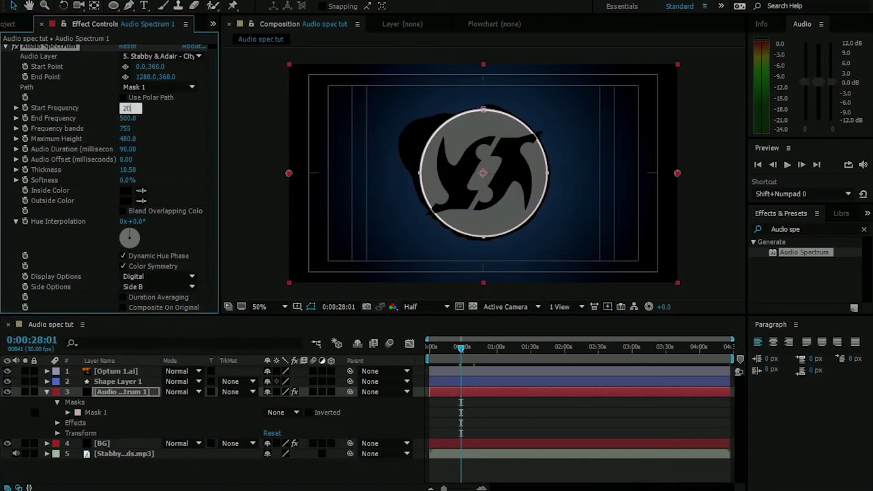
pyautogui.press('Return')
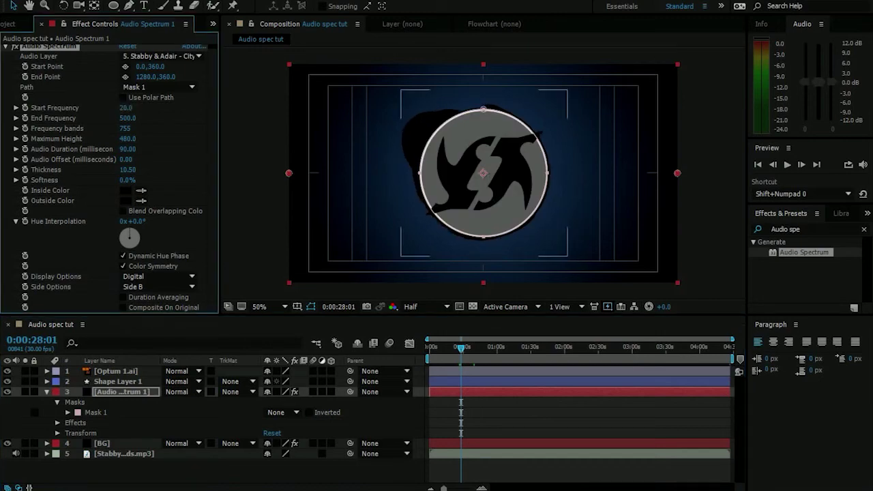
# Return the current time to 0:00:00:00 and scale the audio spectrum layer to 98%
pyautogui.moveTo(505, 347); pyautogui.dragTo(429, 347)
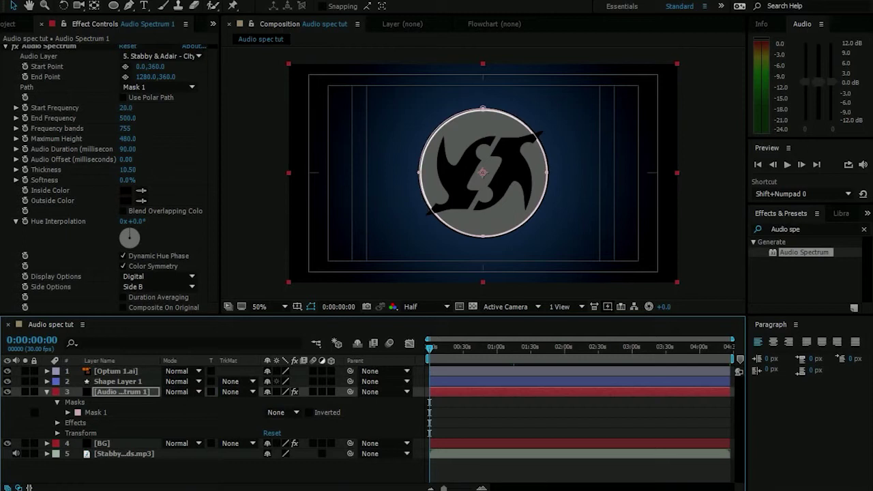
pyautogui.hotkey('ctrl', 'shift', 'a')
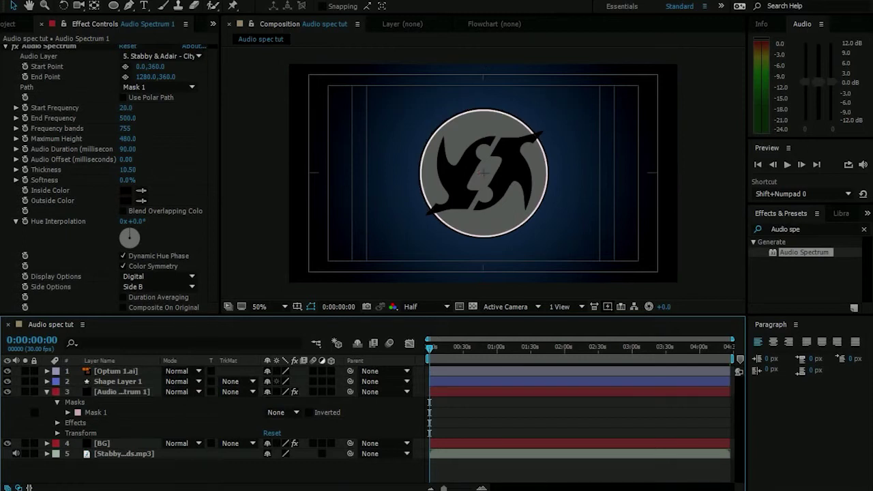
pyautogui.click(122, 391)
pyautogui.press('s')
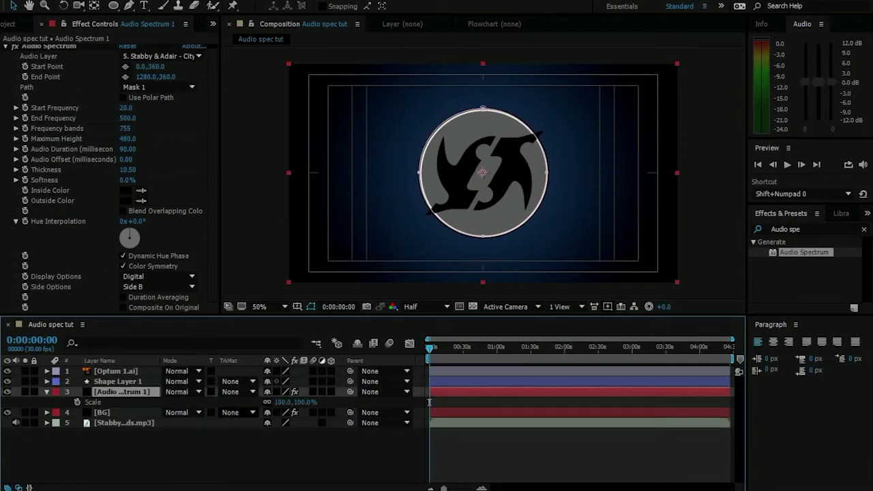
pyautogui.click(283, 402)
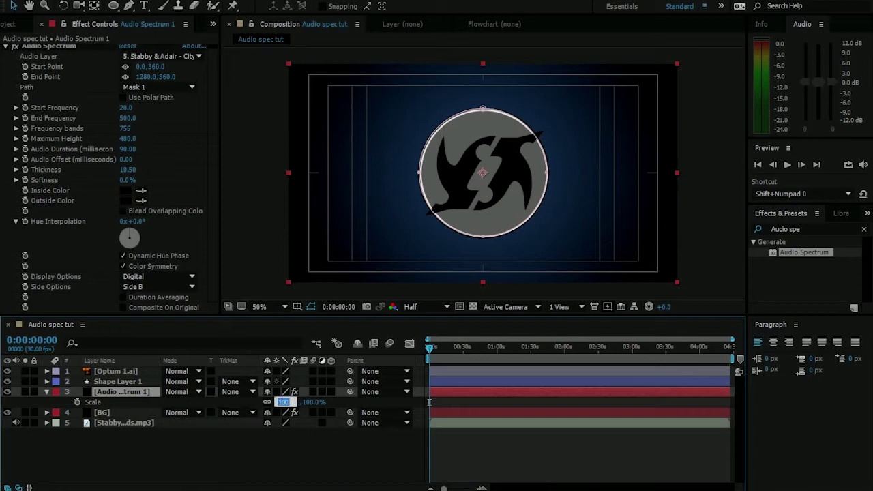
pyautogui.write('98')
pyautogui.press('Return')
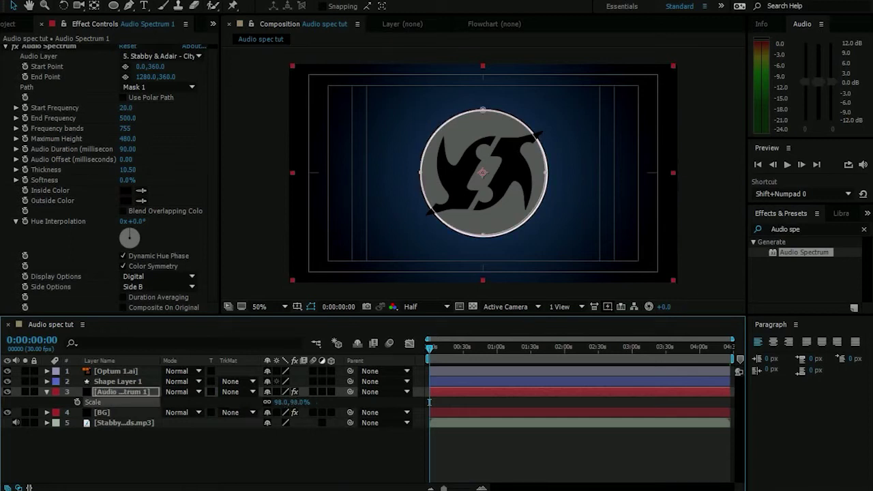
pyautogui.press('F2')
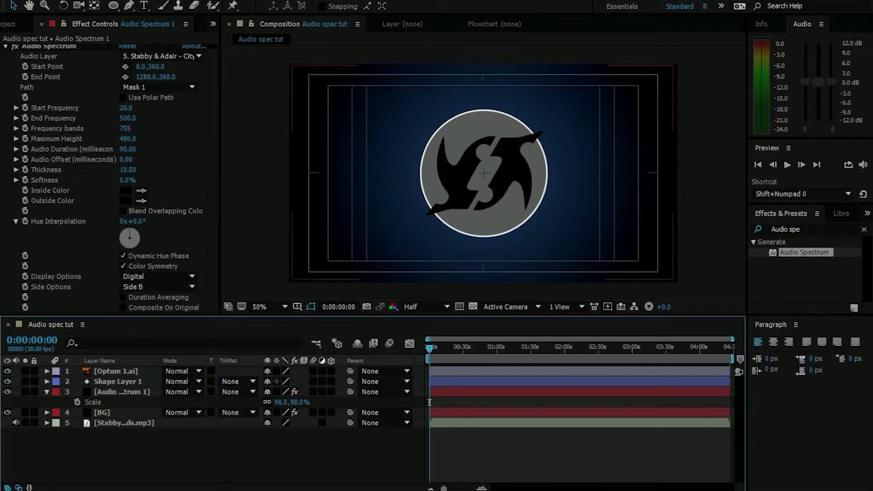
# Check the scaled spectrum around the circle at 0:01:57:01, and return the current time to the start
pyautogui.click(122, 393)
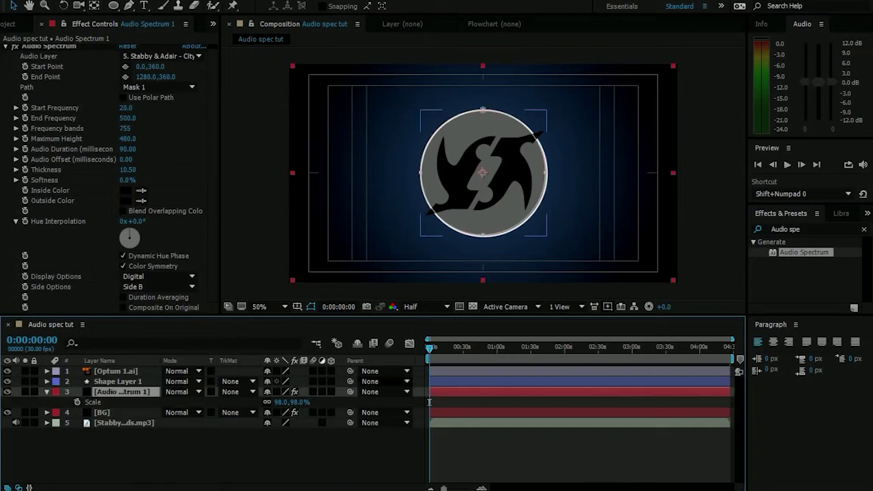
pyautogui.moveTo(430, 402); pyautogui.dragTo(561, 403)
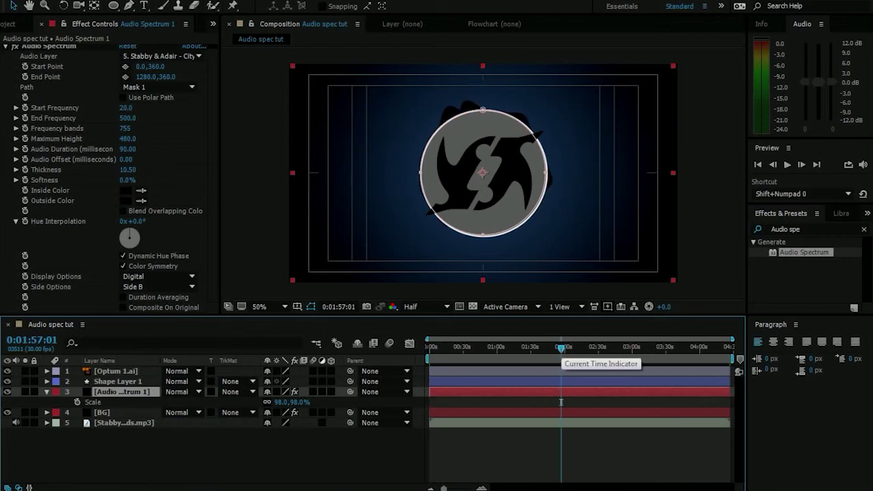
pyautogui.press('F2')
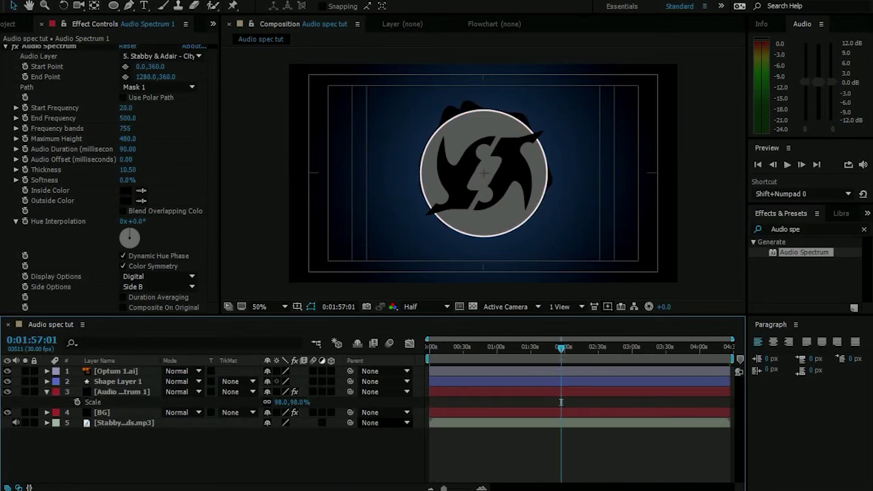
pyautogui.moveTo(561, 403); pyautogui.dragTo(429, 403)
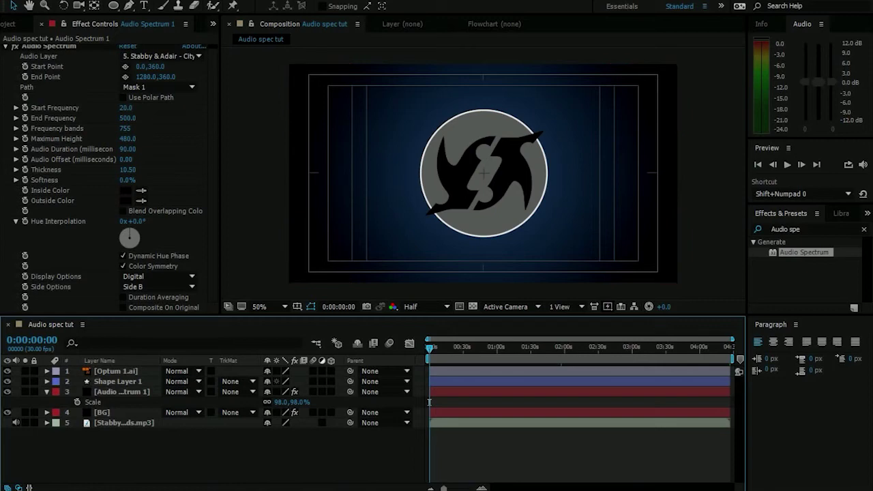
# Convert the mp3 layer's audio to keyframes with the Keyframe Assistant
pyautogui.rightClick(130, 423)
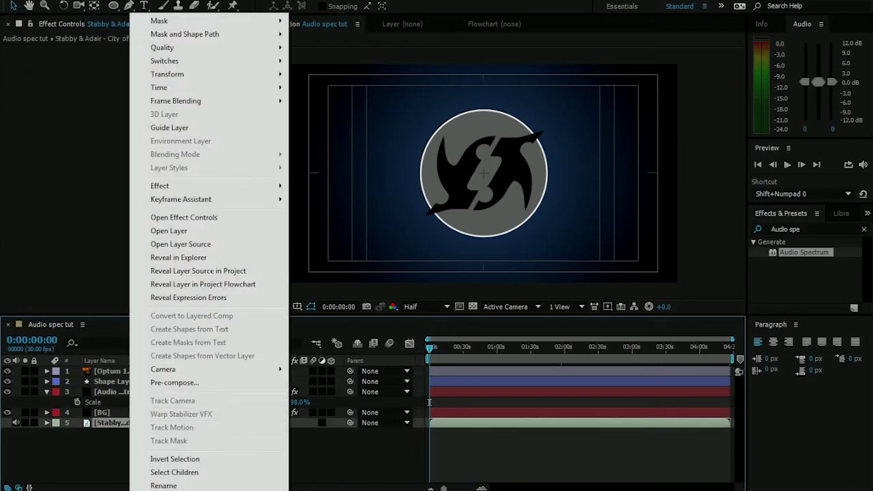
pyautogui.moveTo(181, 199)
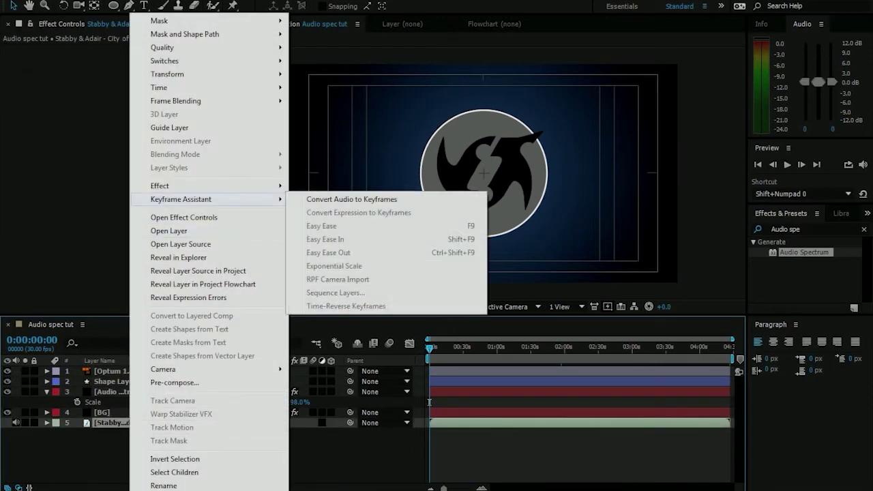
pyautogui.click(351, 200)
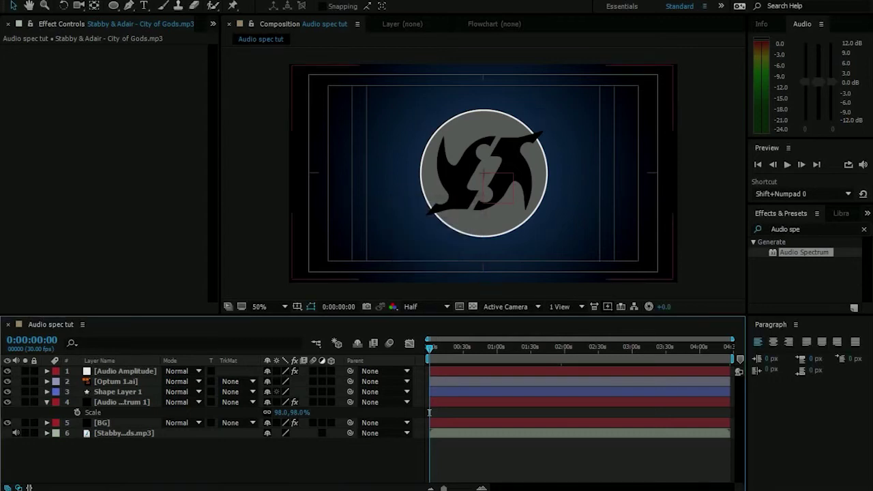
# Show the Audio Amplitude layer's keyframes in the Graph Editor and inspect the opening seconds up close
pyautogui.click(410, 343)
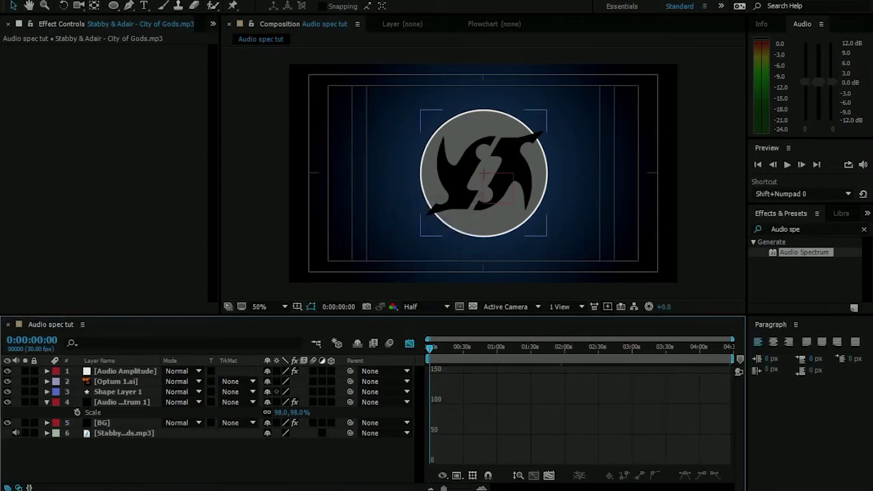
pyautogui.click(126, 371)
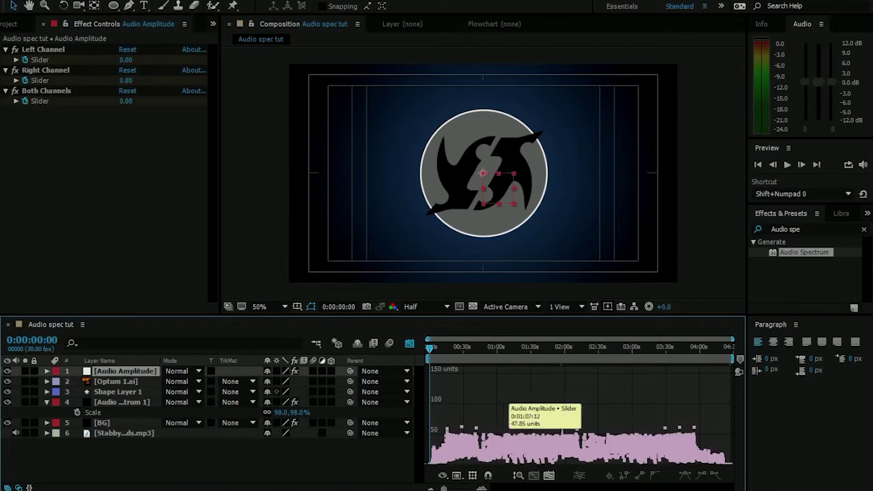
pyautogui.moveTo(443, 489); pyautogui.dragTo(468, 489)
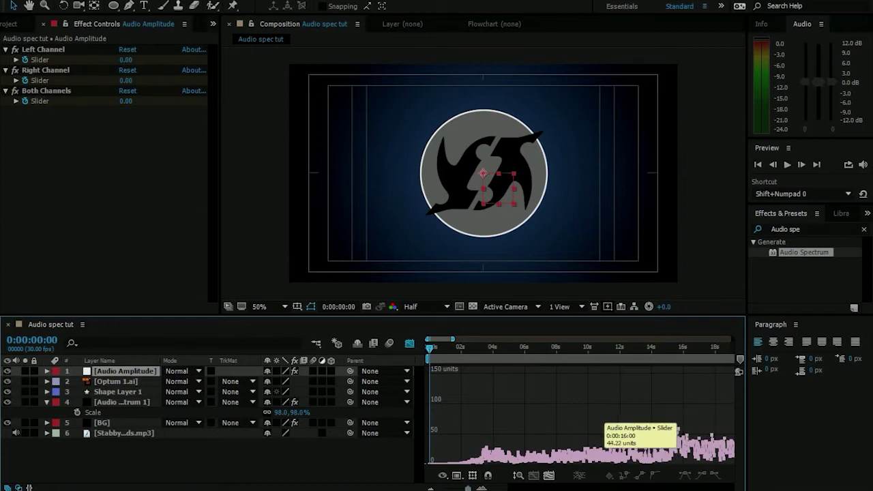
pyautogui.moveTo(468, 488); pyautogui.dragTo(443, 489)
# Delete the Left Channel and Right Channel effects from the Audio Amplitude layer
pyautogui.click(43, 50)
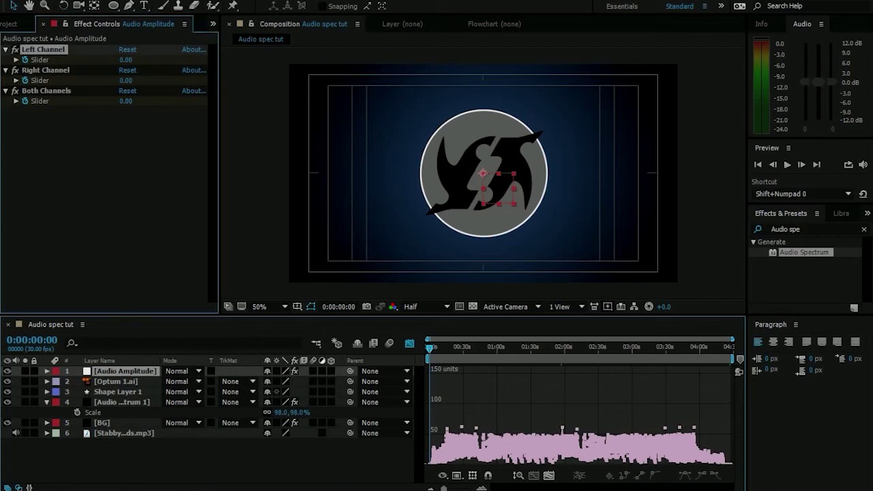
pyautogui.keyDown('ctrl'); pyautogui.click(46, 70); pyautogui.keyUp('ctrl')
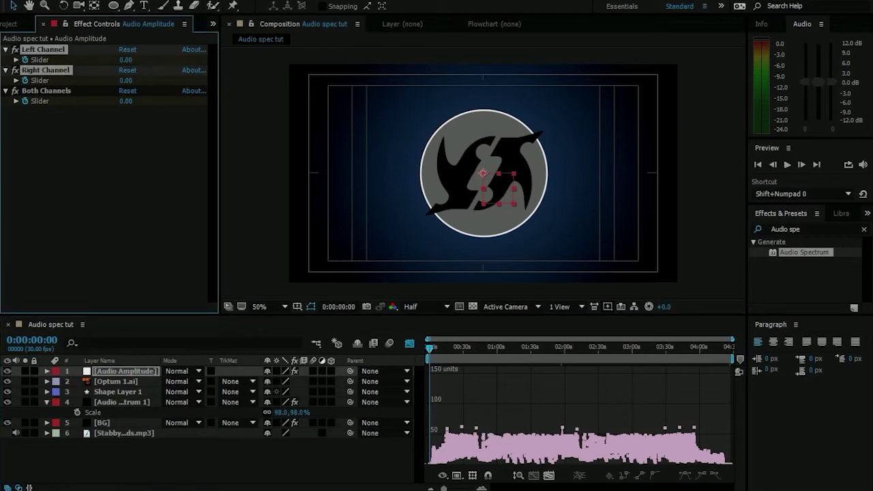
pyautogui.press('Delete')
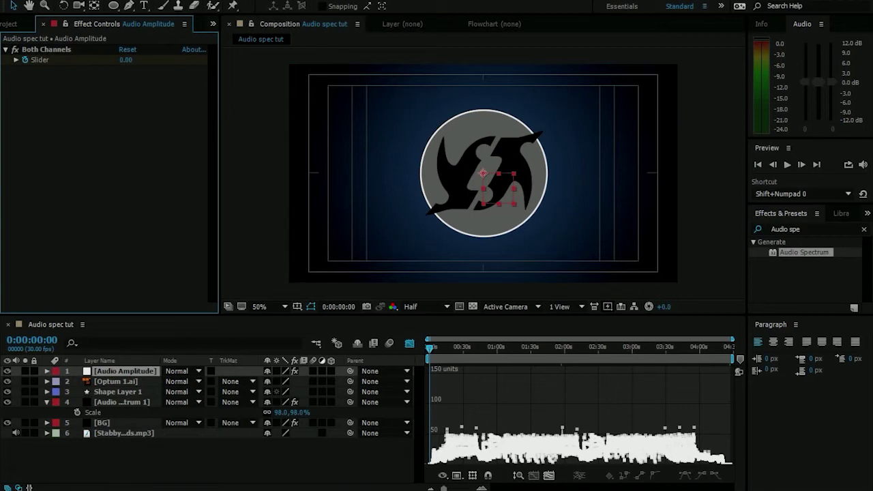
pyautogui.moveTo(460, 435)
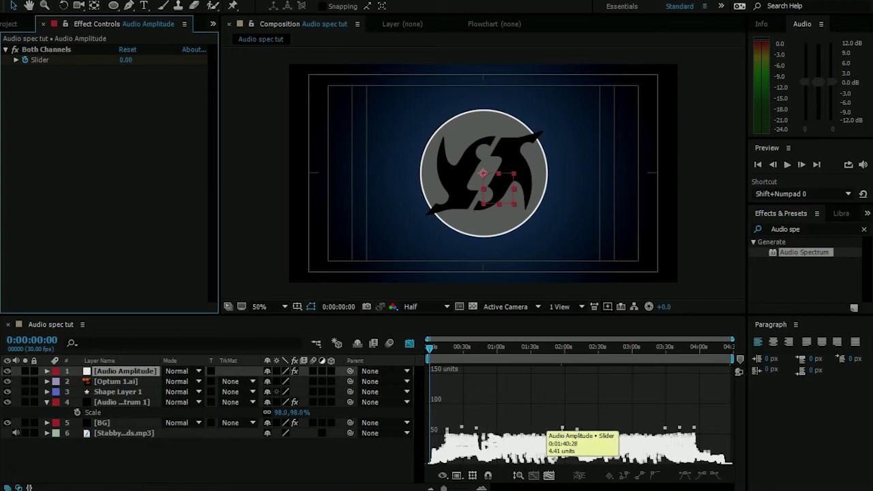
pyautogui.moveTo(536, 427)
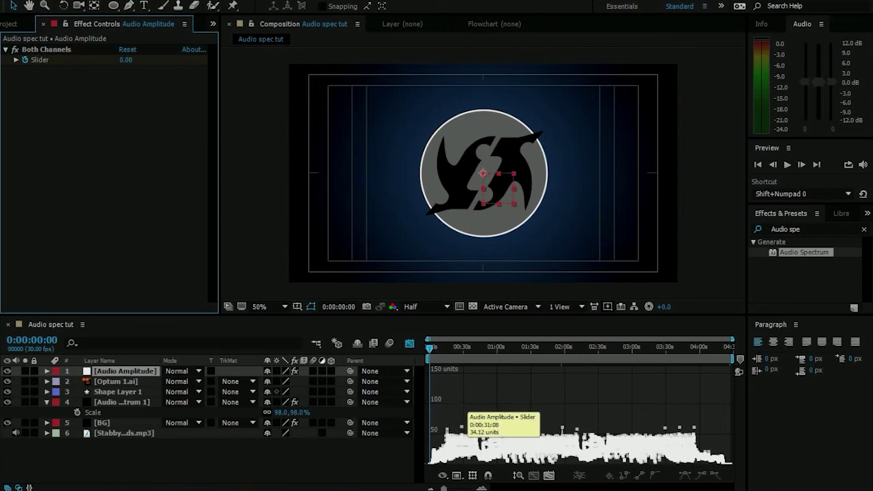
pyautogui.press("'")
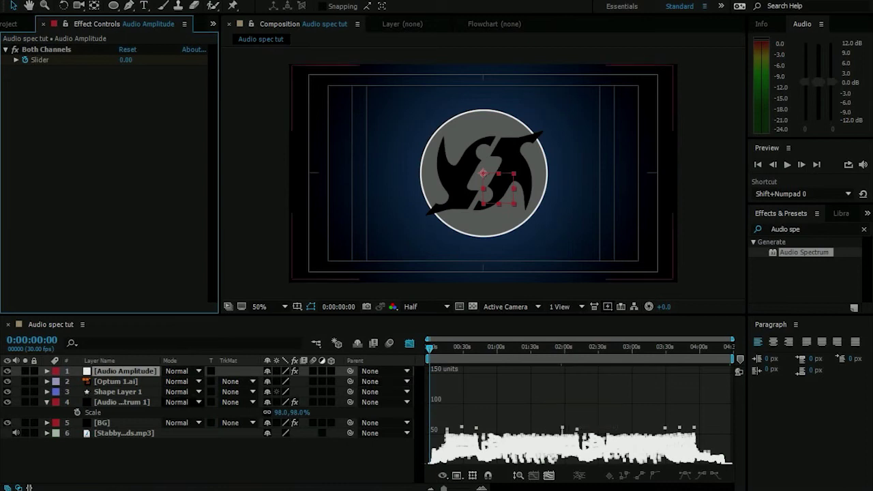
# Pre-compose the Optum 1.ai and Shape Layer 1 layers into a new composition named Logo
pyautogui.click(127, 381)
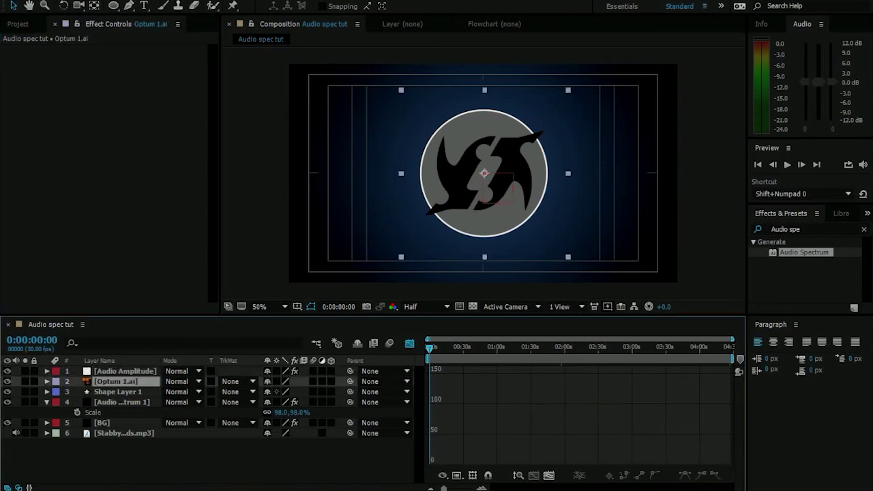
pyautogui.keyDown('shift'); pyautogui.click(113, 392); pyautogui.keyUp('shift')
pyautogui.rightClick(114, 391)
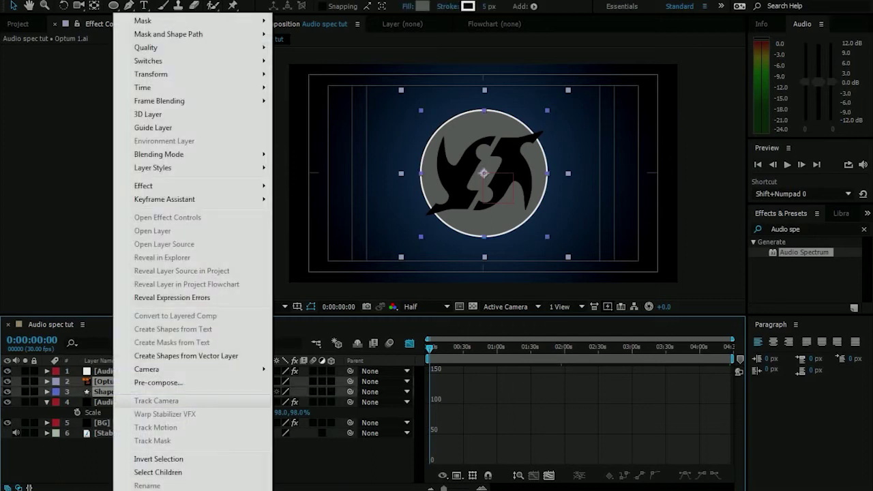
pyautogui.click(158, 382)
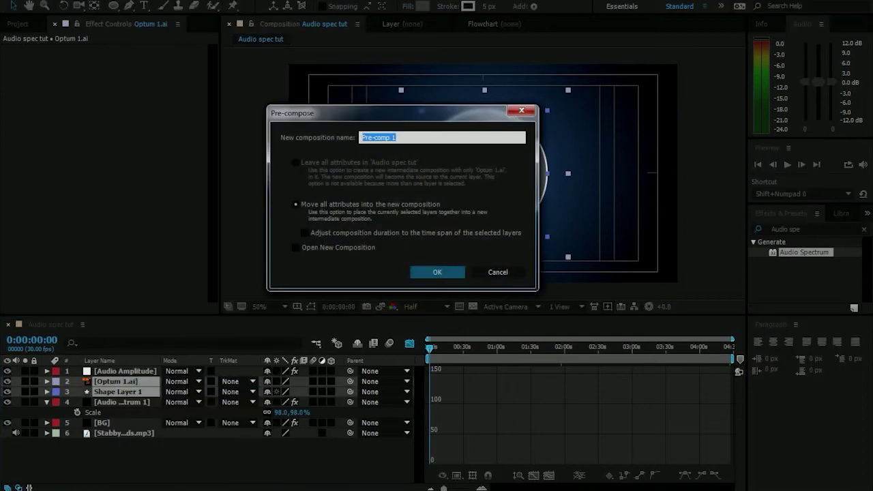
pyautogui.write('Logo')
pyautogui.press('Return')
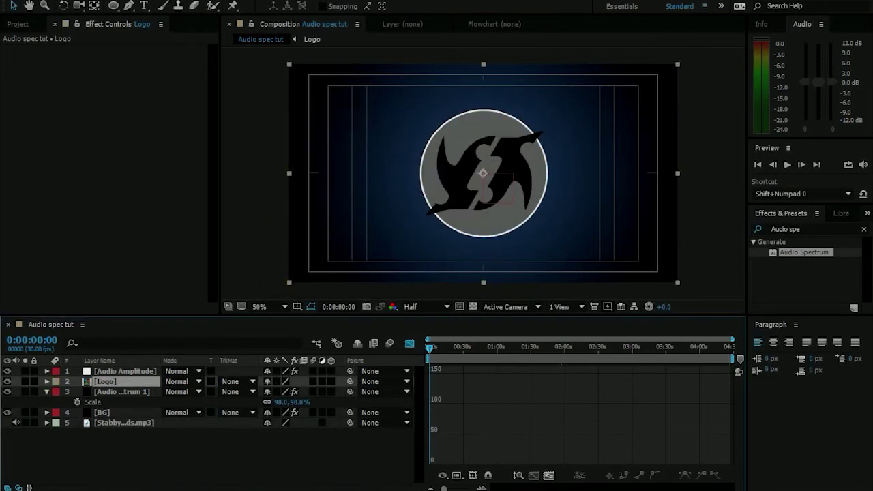
# Find the Stylize Glow effect and apply it to the Logo layer
pyautogui.hotkey('ctrl', '5')
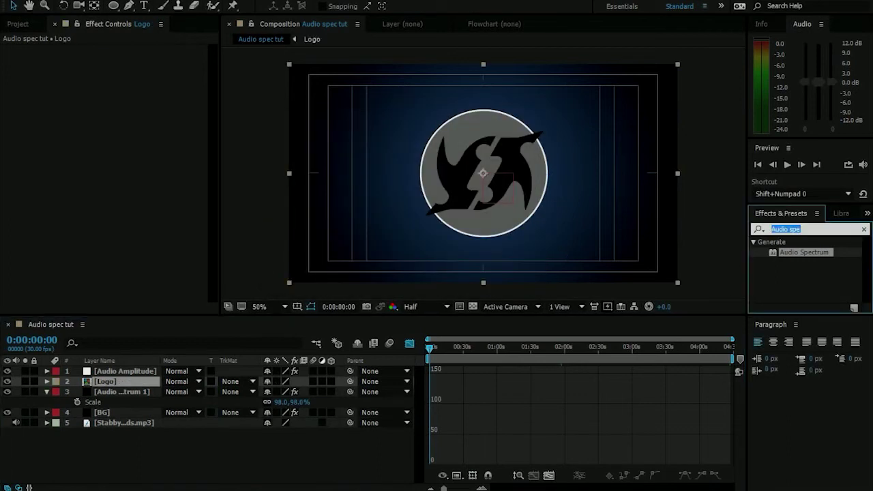
pyautogui.write('glow')
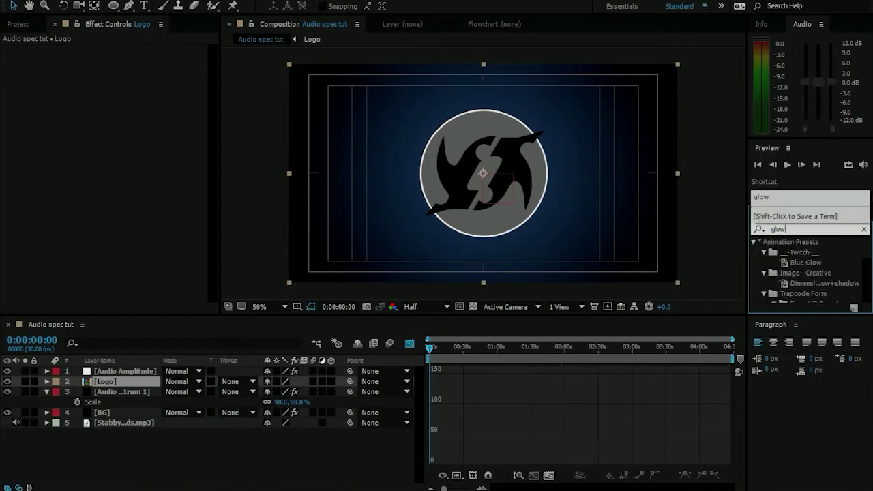
pyautogui.scroll(-2, 809, 276)
pyautogui.moveTo(788, 281); pyautogui.dragTo(96, 382)
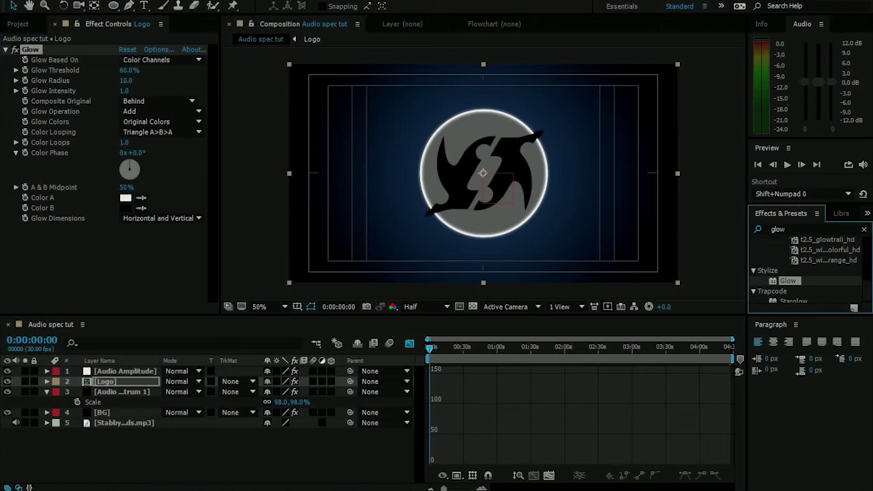
# Apply the Bulge effect to the Logo layer above Glow, and set the Glow Radius to 0
pyautogui.click(785, 229)
pyautogui.press('BackSpace')
pyautogui.write('Bul')
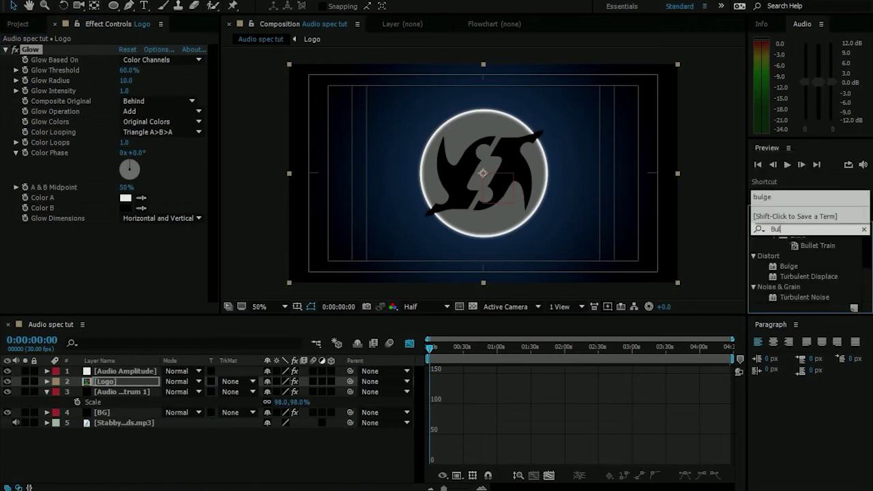
pyautogui.write('ge')
pyautogui.press('Return')
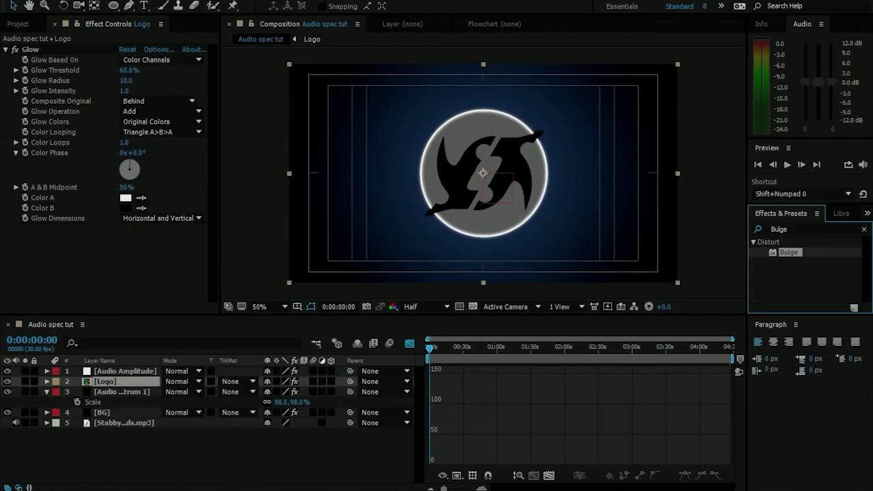
pyautogui.moveTo(31, 229); pyautogui.dragTo(41, 45)
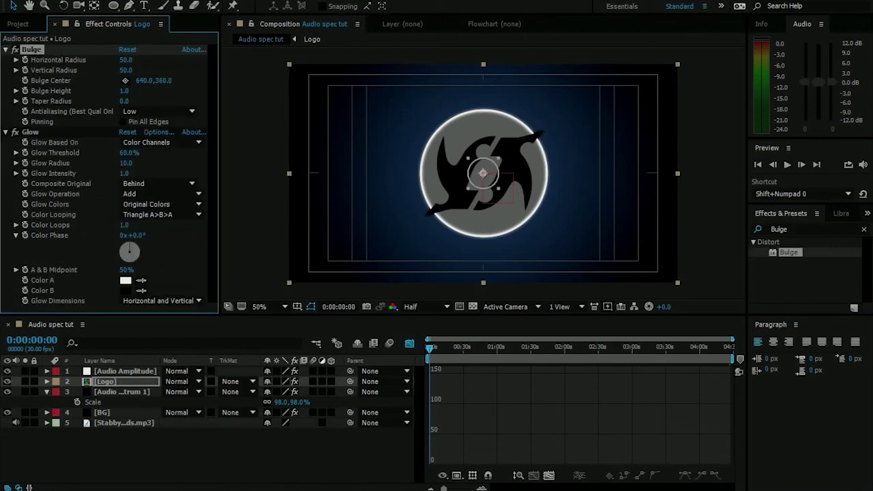
pyautogui.moveTo(126, 163); pyautogui.dragTo(114, 163)
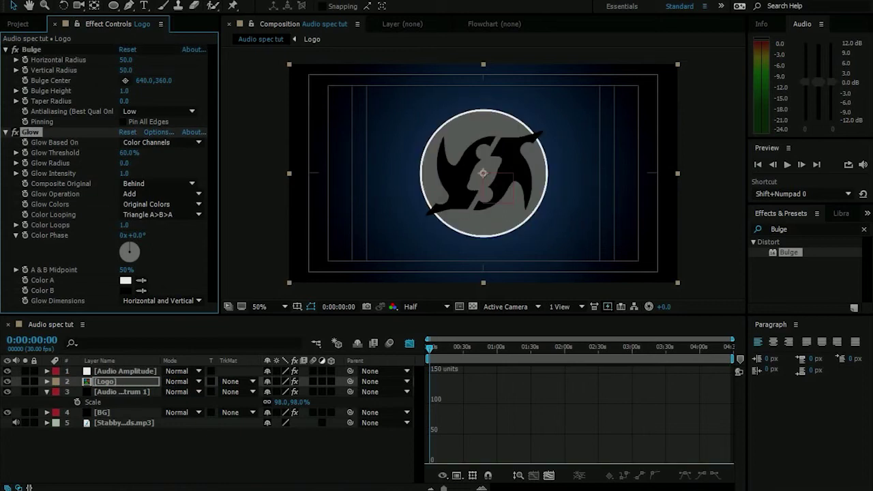
pyautogui.click(163, 161)
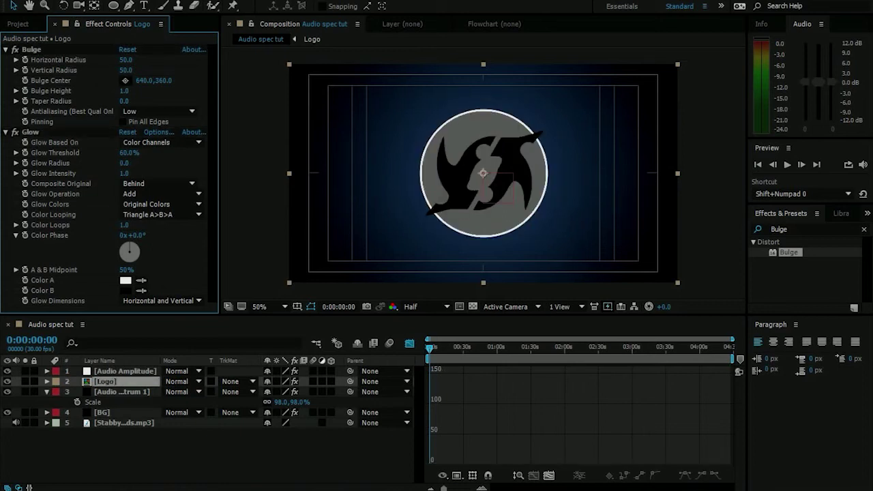
# Set the Logo's Bulge effect to Horizontal Radius 235, Vertical Radius 234 and Bulge Height 0
pyautogui.moveTo(126, 60); pyautogui.dragTo(210, 60)
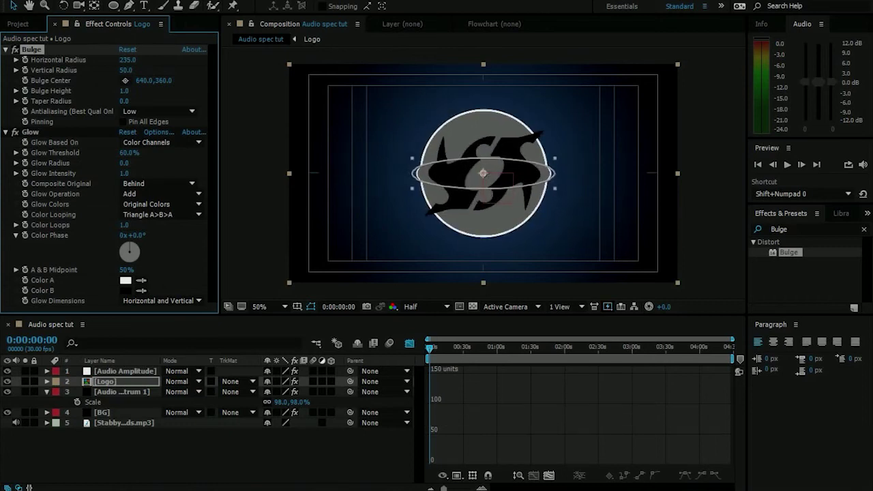
pyautogui.moveTo(126, 70); pyautogui.dragTo(242, 69)
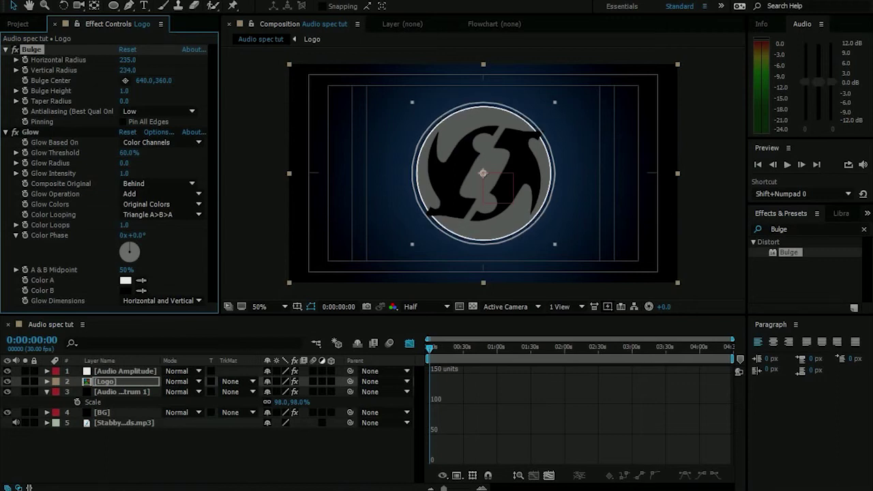
pyautogui.moveTo(124, 90); pyautogui.dragTo(95, 90)
pyautogui.click(125, 91)
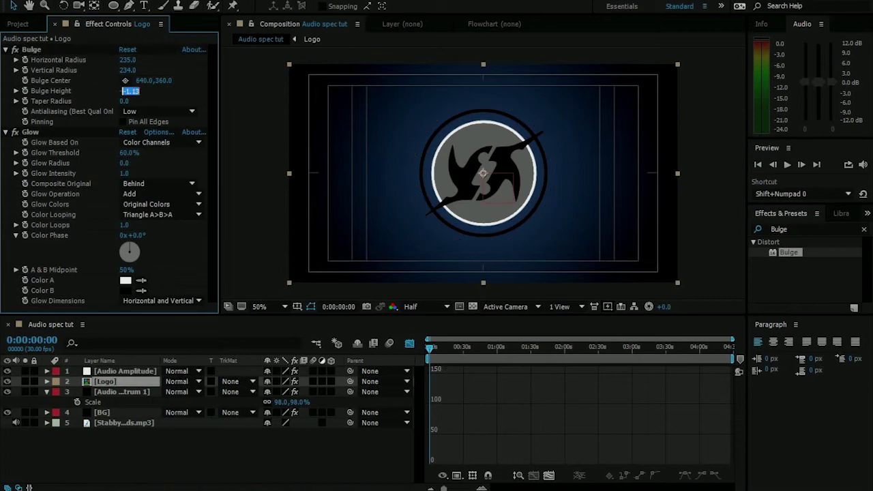
pyautogui.write('0')
pyautogui.press('Return')
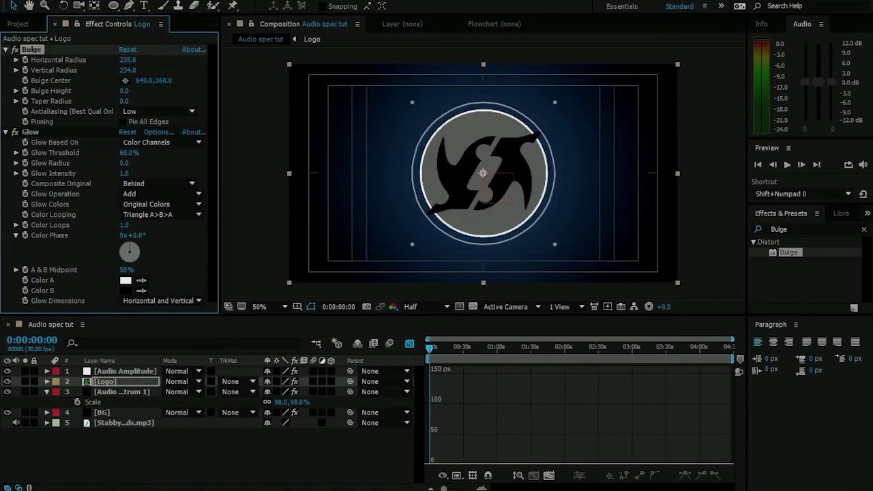
pyautogui.click(170, 452)
# Add the expression linear(value,0,0,0,0) to the Both Channels Slider of the Audio Amplitude layer
pyautogui.click(125, 371)
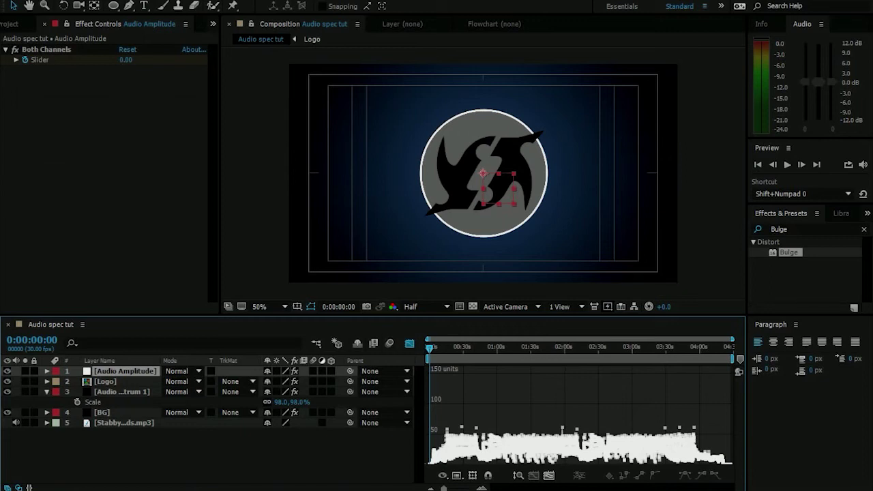
pyautogui.press('e')
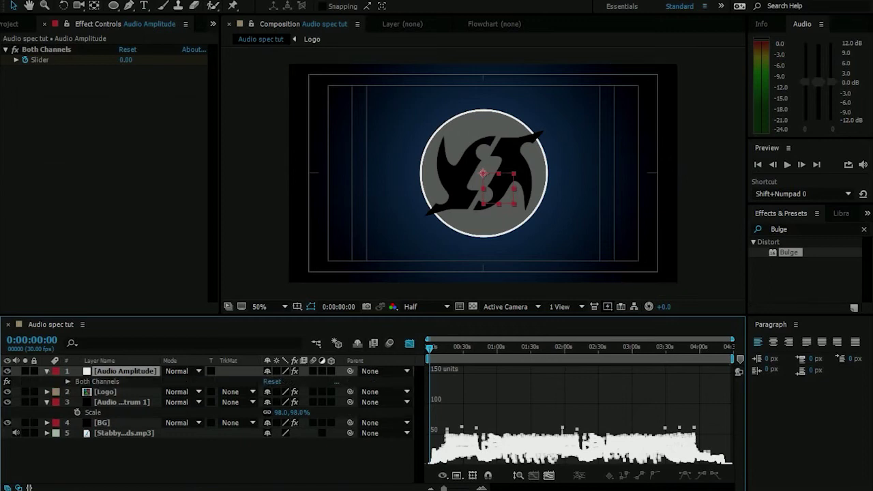
pyautogui.click(67, 381)
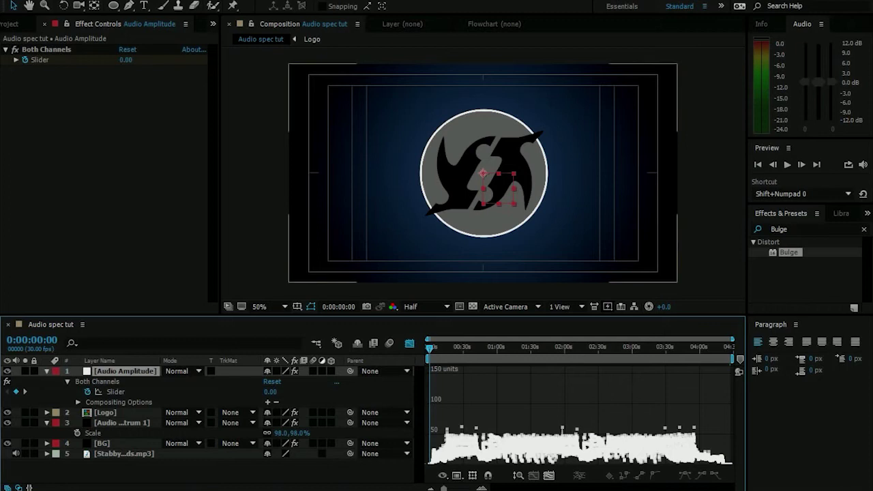
pyautogui.click(116, 393)
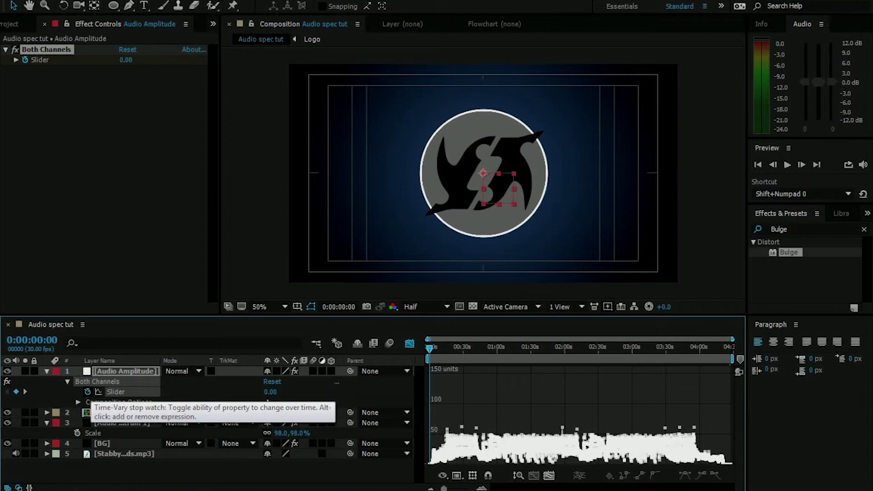
pyautogui.keyDown('alt'); pyautogui.click(88, 392); pyautogui.keyUp('alt')
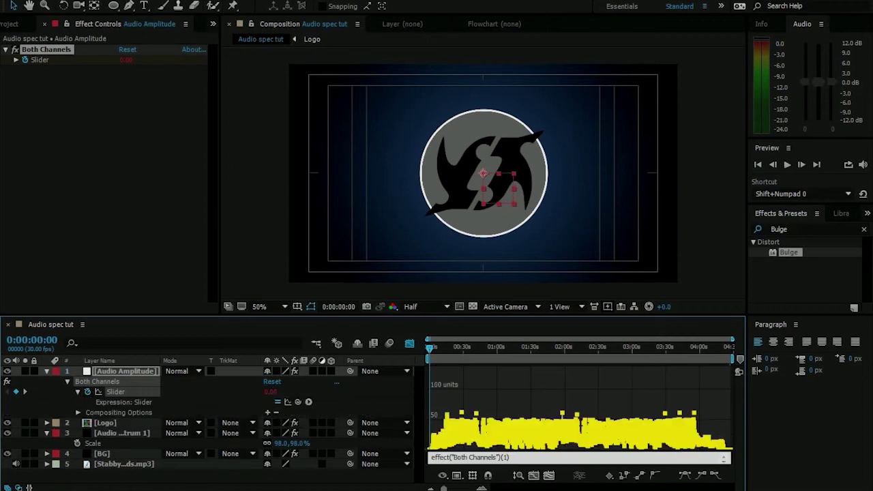
pyautogui.moveTo(511, 458); pyautogui.dragTo(431, 458)
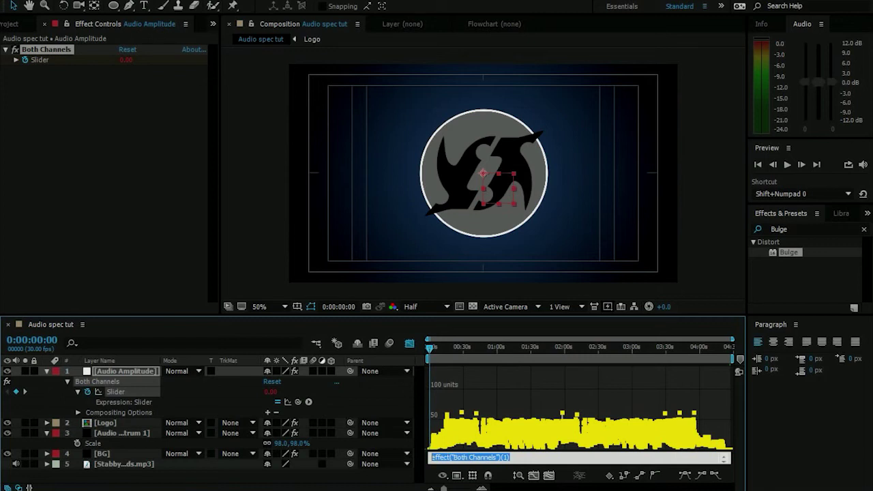
pyautogui.write('linear(')
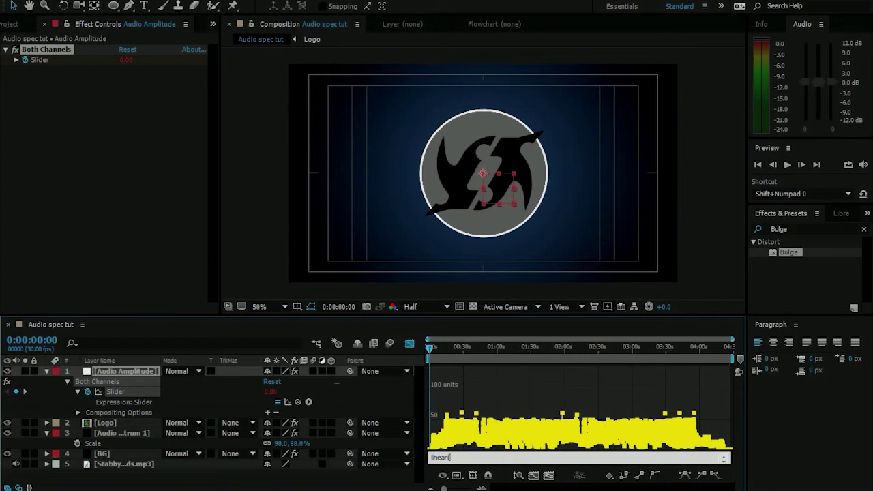
pyautogui.write('value,0,0,0,0)')
# Change the Slider expression to linear(value,45,55,0,0.2) using the amplitude peaks in the graph as a guide
pyautogui.moveTo(551, 445)
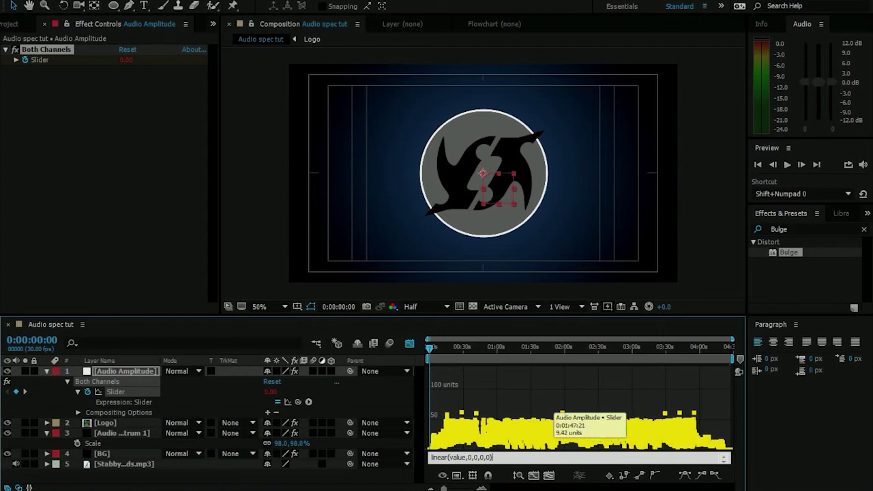
pyautogui.moveTo(476, 398)
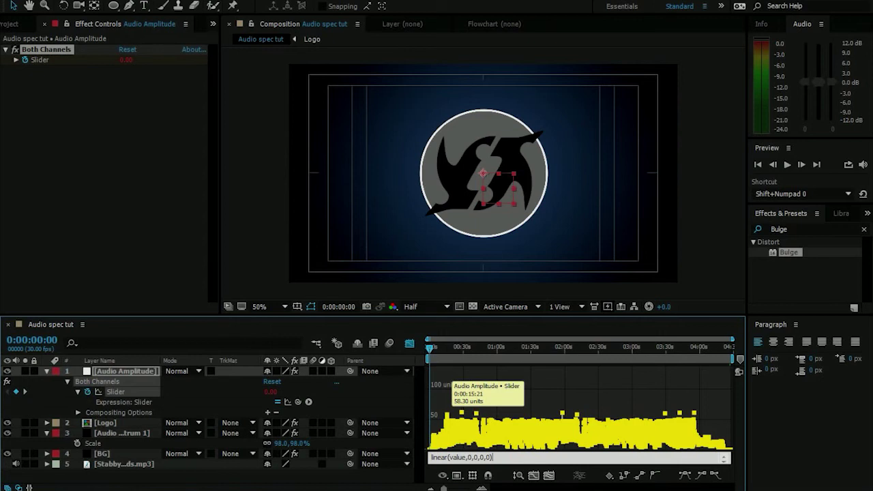
pyautogui.click(492, 457)
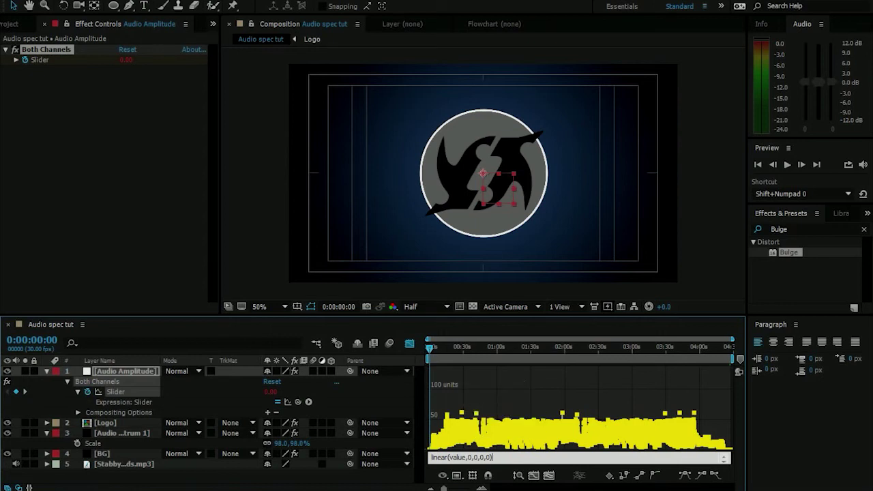
pyautogui.press('BackSpace')
pyautogui.write('45')
pyautogui.press('BackSpace')
pyautogui.write('55,0,0.2')
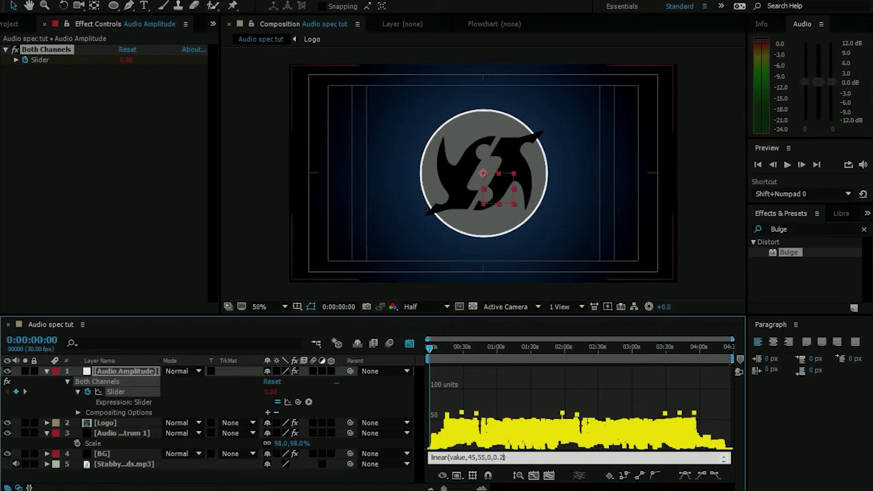
pyautogui.hotkey('ctrl', 'shift', 'a')
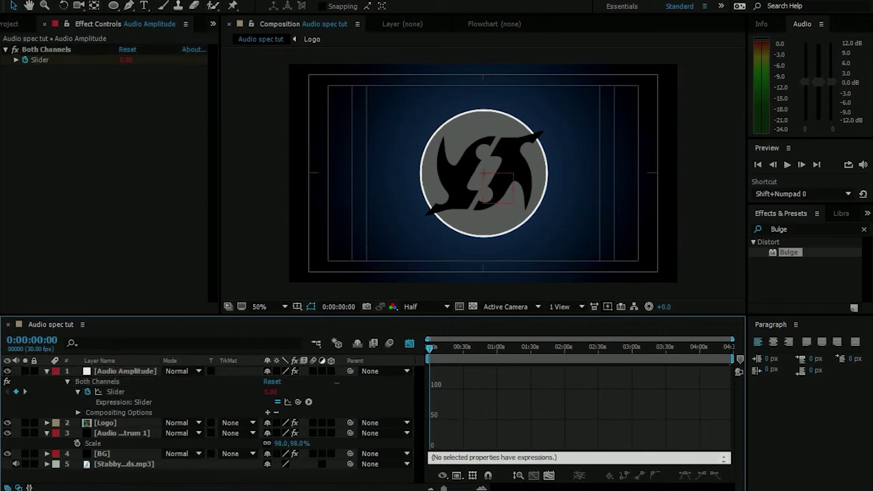
# Link the Logo's Bulge Height by expression to the Audio Amplitude layer's Both Channels Slider, and collapse the Audio Amplitude layer
pyautogui.click(126, 371)
pyautogui.click(122, 433)
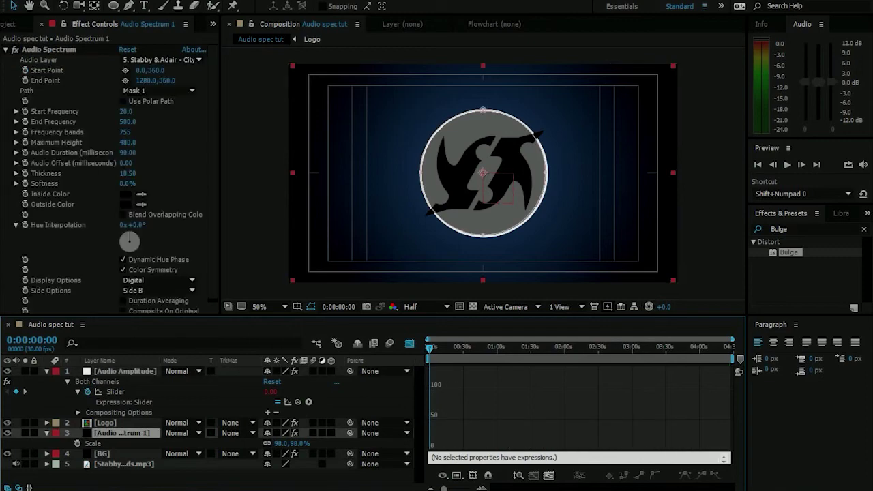
pyautogui.click(105, 423)
pyautogui.rightClick(122, 232)
pyautogui.click(30, 132)
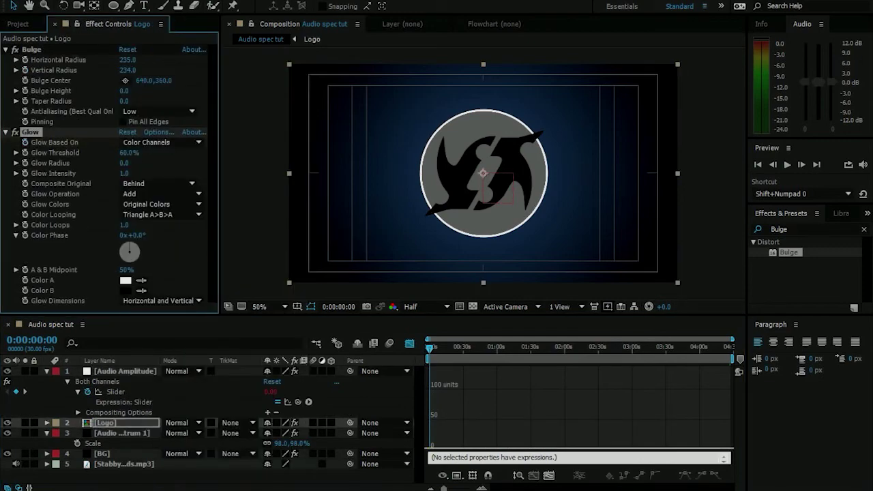
pyautogui.keyDown('alt'); pyautogui.click(25, 91); pyautogui.keyUp('alt')
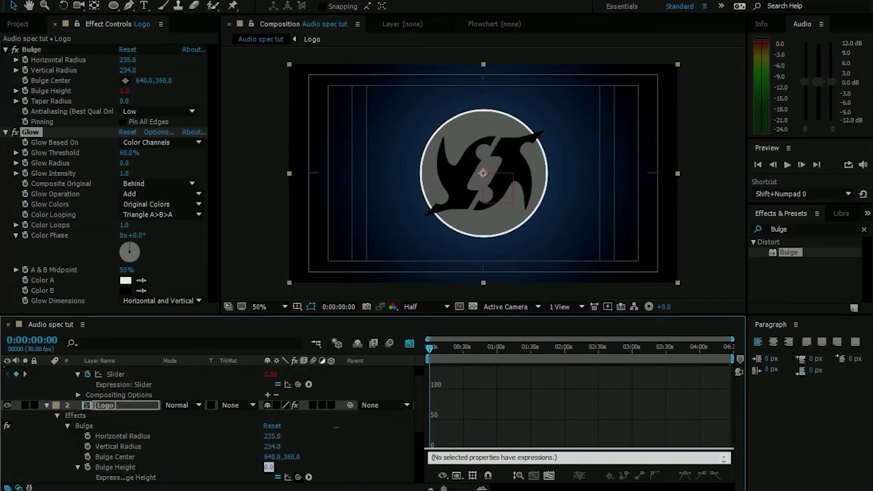
pyautogui.moveTo(297, 477); pyautogui.dragTo(134, 393)
pyautogui.scroll(-1, 212, 425)
pyautogui.scroll(2, 212, 424)
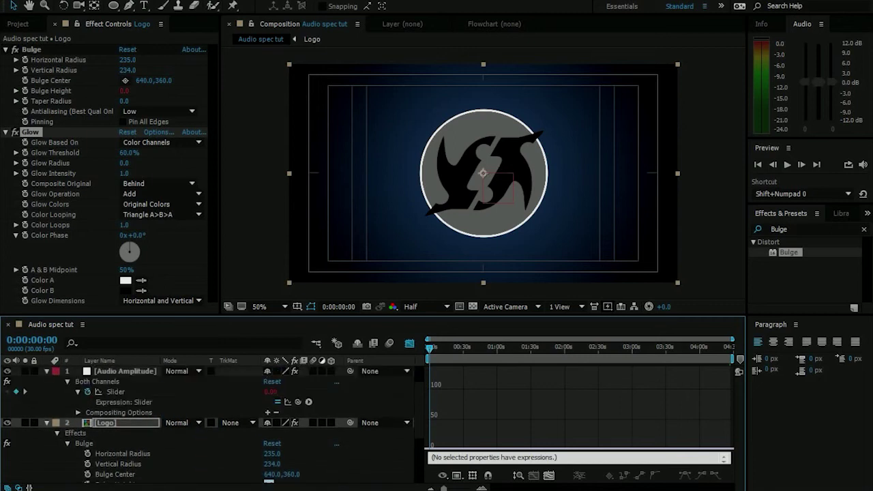
pyautogui.click(46, 371)
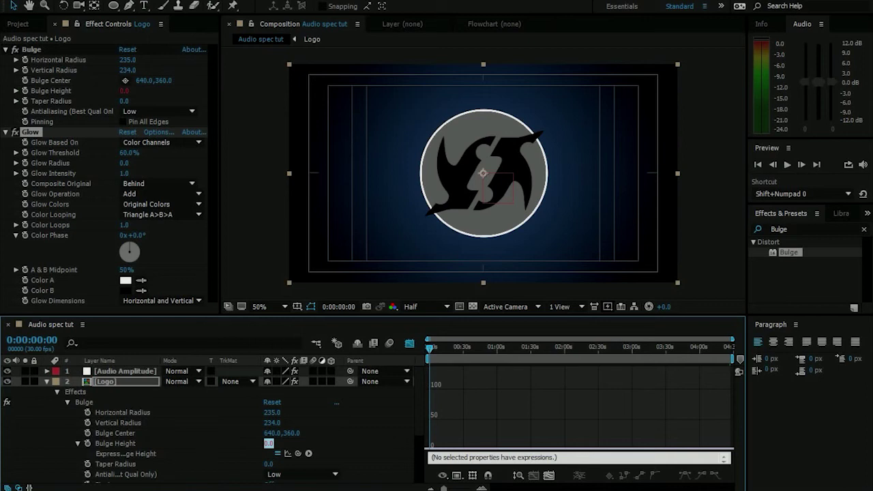
# Scrub through the timeline to check the logo's reaction to the audio, stopping at 0:01:11:06
pyautogui.moveTo(467, 348); pyautogui.dragTo(430, 347)
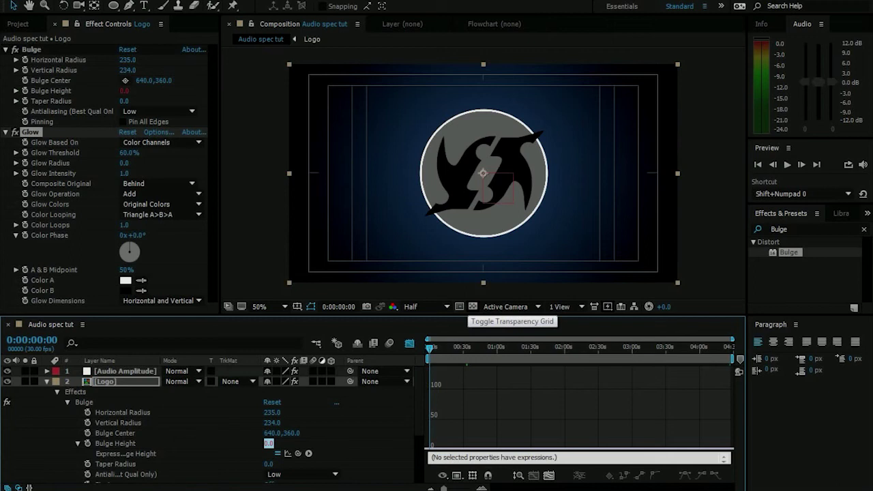
pyautogui.click(527, 347)
pyautogui.moveTo(526, 347)
pyautogui.mouseDown()
pyautogui.moveTo(551, 347)
pyautogui.moveTo(542, 346)
pyautogui.mouseUp()
pyautogui.moveTo(541, 348); pyautogui.dragTo(510, 349)
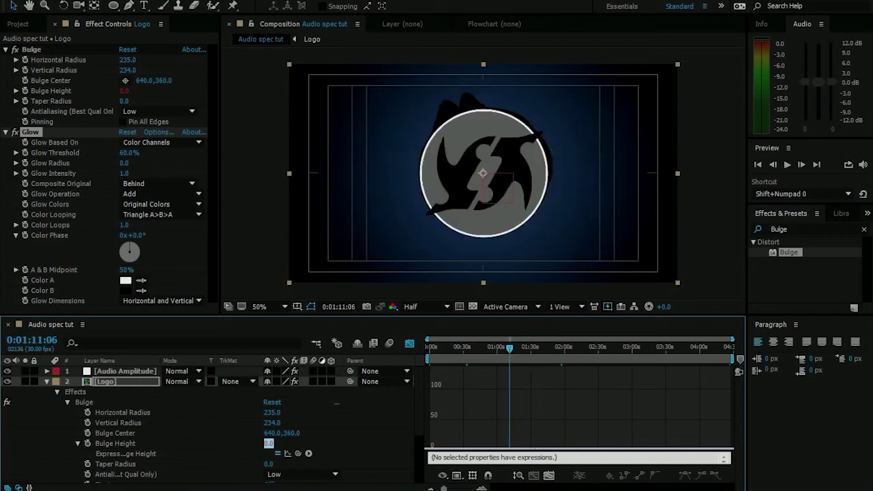
# Change the Audio Amplitude layer's Both Channels Slider expression to linear(value,35,55,0,0.2)
pyautogui.click(47, 371)
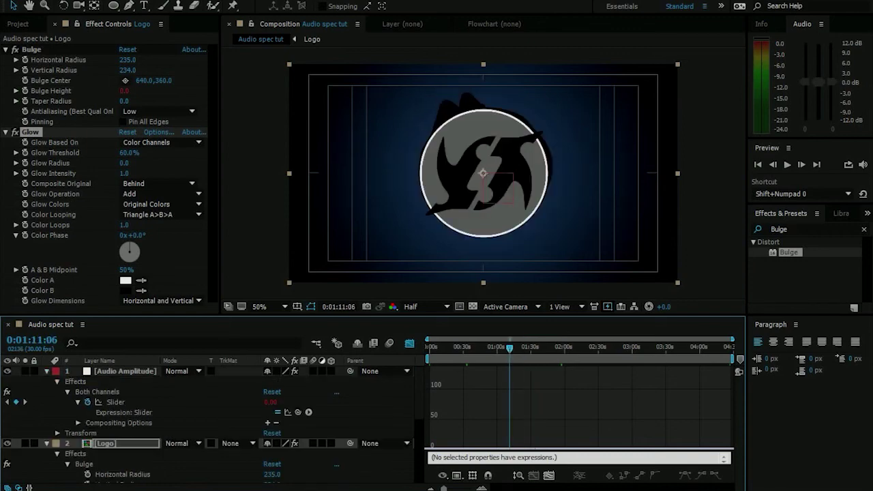
pyautogui.click(115, 402)
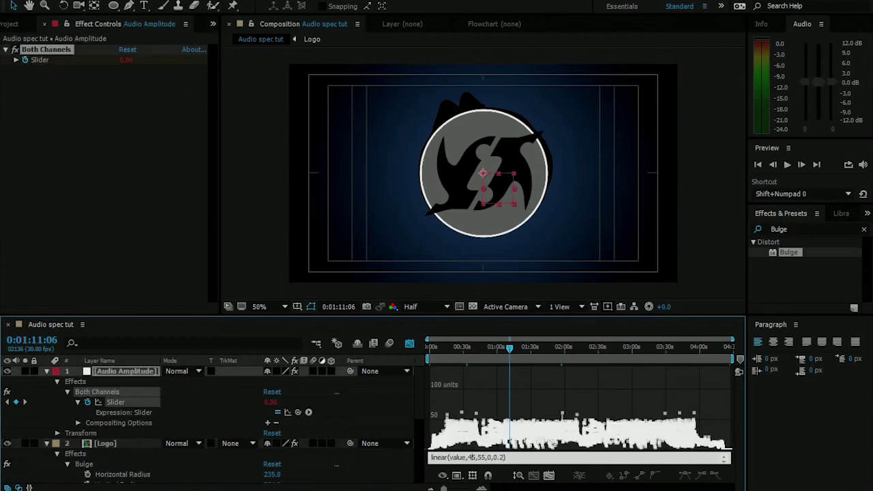
pyautogui.doubleClick(471, 457)
pyautogui.write('35')
pyautogui.click(492, 401)
# Preview the logo animation from 0:00:41:16 and mute the preview audio
pyautogui.moveTo(509, 348); pyautogui.dragTo(476, 348)
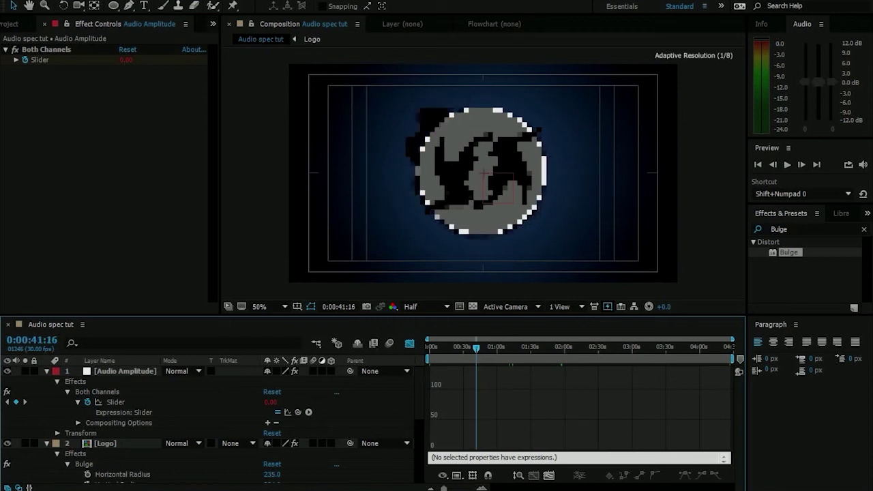
pyautogui.press('space')
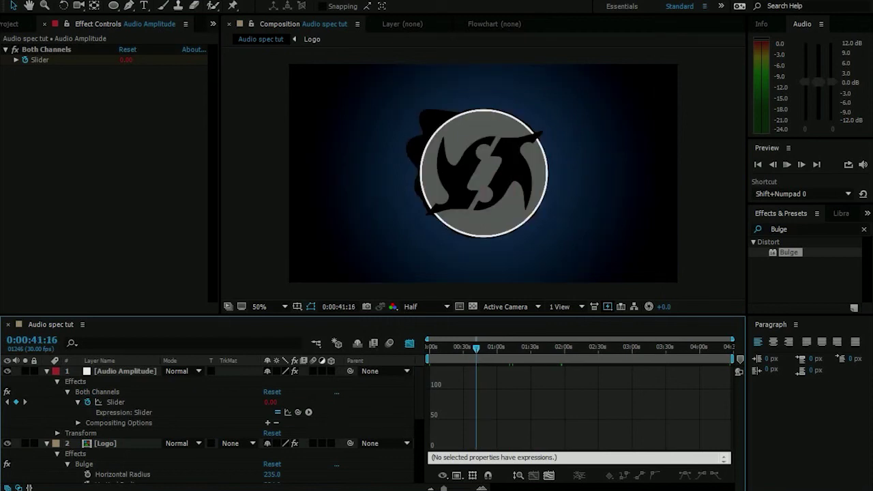
pyautogui.click(863, 165)
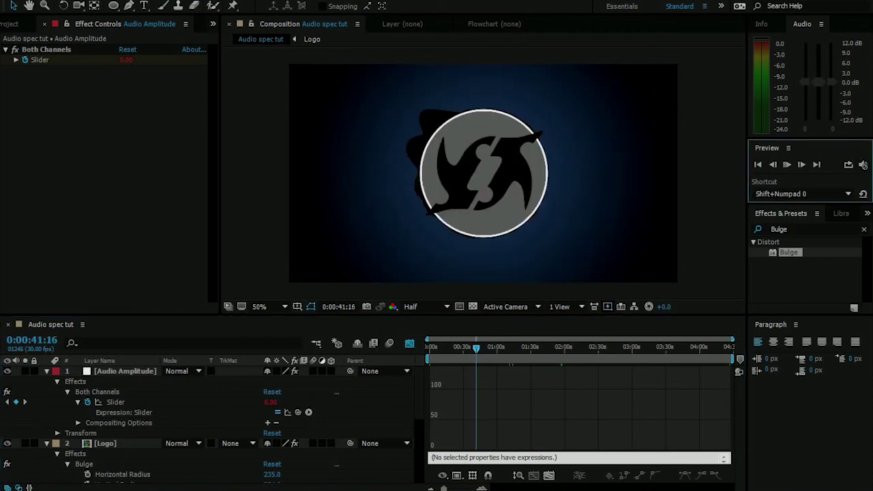
# At 0:00:00:00, collapse the Audio Amplitude and Logo layers and reveal only the Scale property of the Audio Spectrum layer
pyautogui.moveTo(476, 348); pyautogui.dragTo(428, 348)
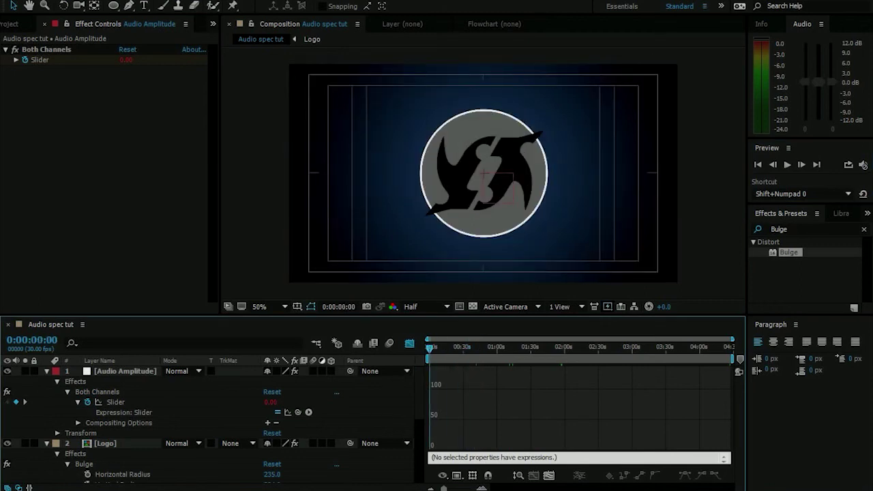
pyautogui.click(47, 371)
pyautogui.click(46, 382)
pyautogui.click(121, 392)
pyautogui.press('s')
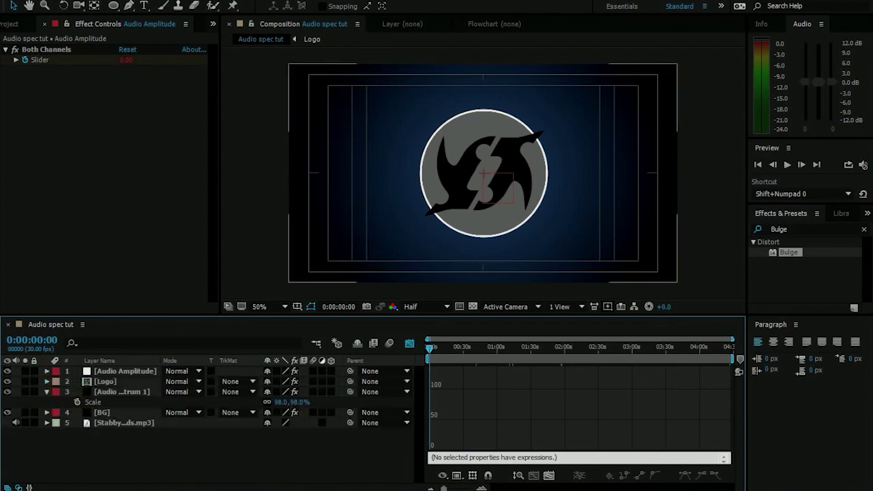
# Set the Glow Radius of the Logo layer's Glow effect to 40
pyautogui.click(106, 382)
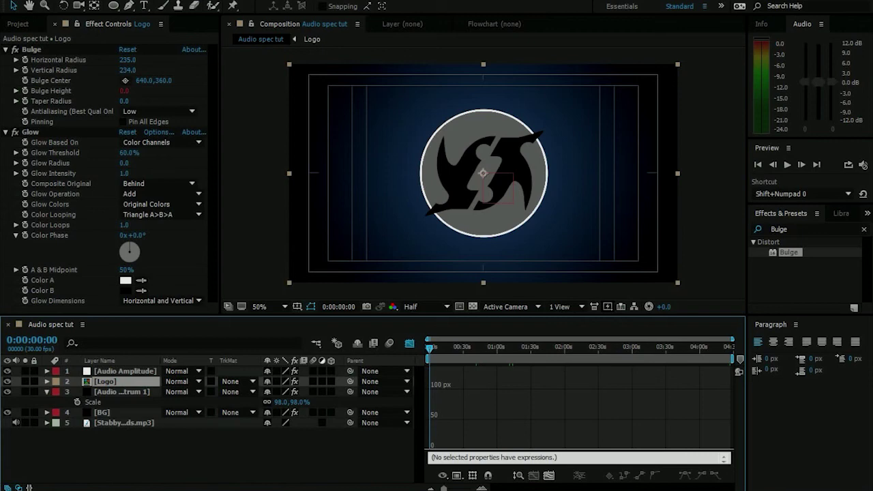
pyautogui.moveTo(124, 163); pyautogui.dragTo(179, 163)
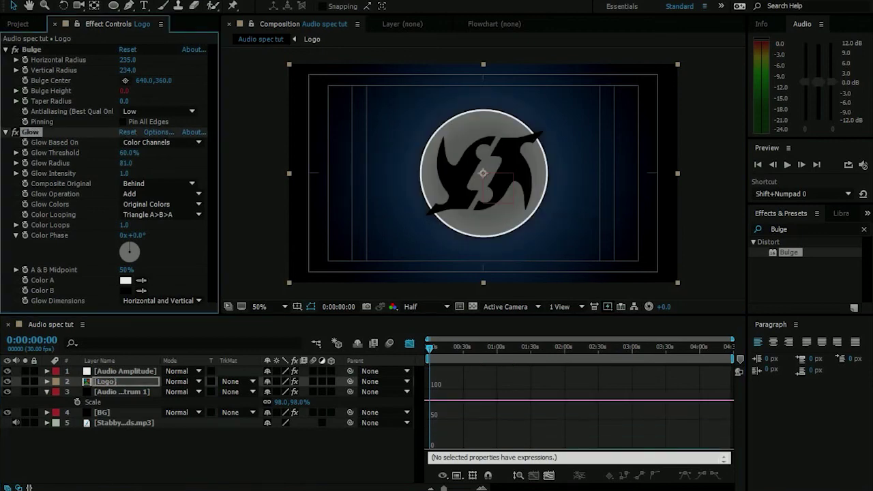
pyautogui.moveTo(125, 163); pyautogui.dragTo(98, 163)
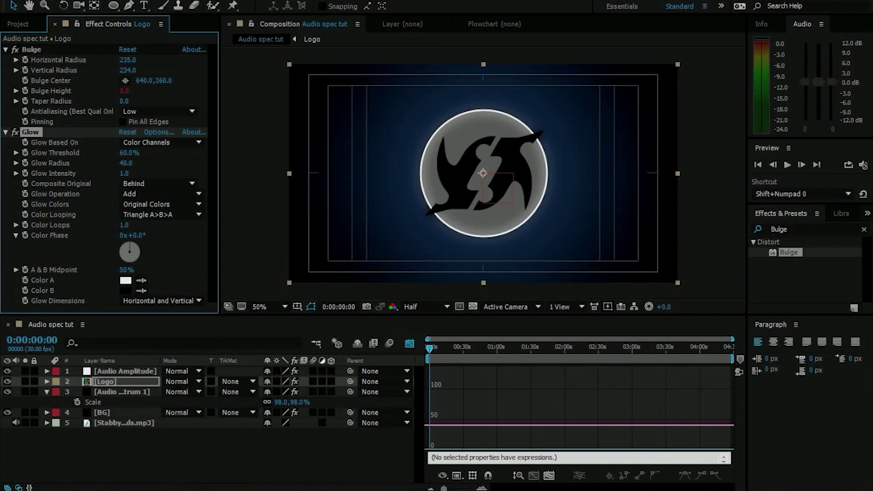
# Duplicate the Audio Amplitude layer
pyautogui.click(125, 371)
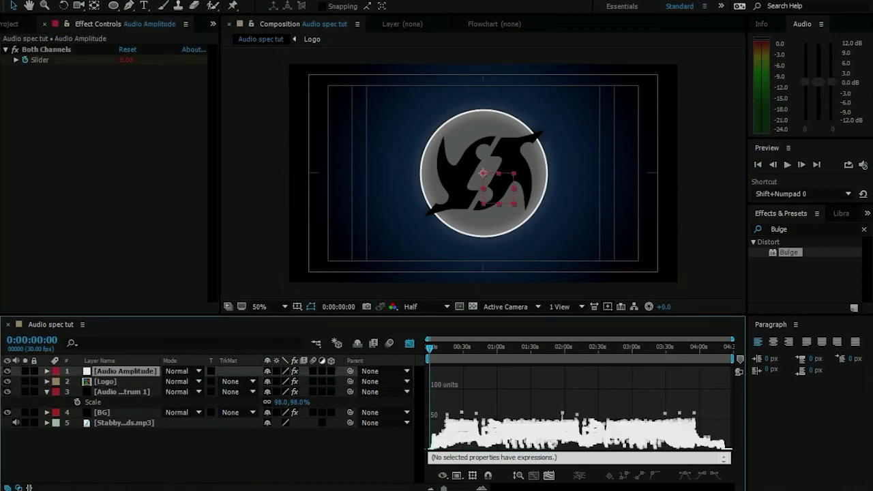
pyautogui.moveTo(593, 414)
pyautogui.hotkey('ctrl', 'd')
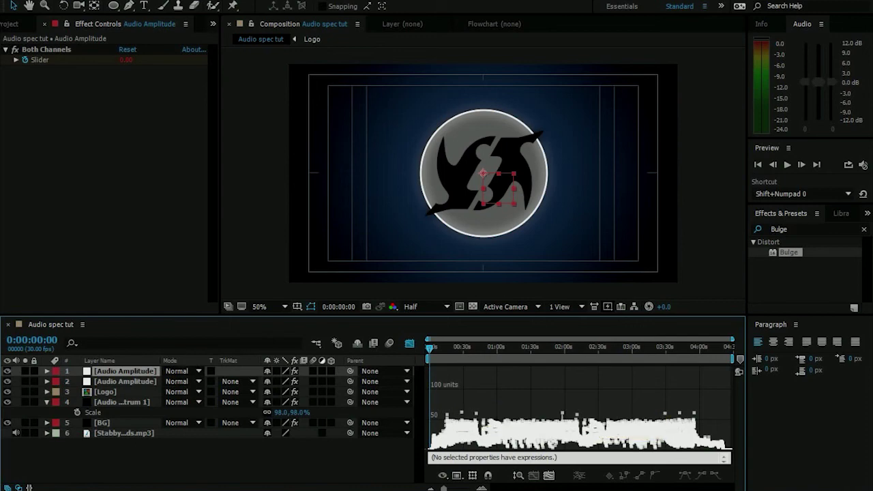
# In the uppermost Audio Amplitude copy, change the output values of the Both Channels Slider's linear expression to 80 and 50
pyautogui.click(46, 371)
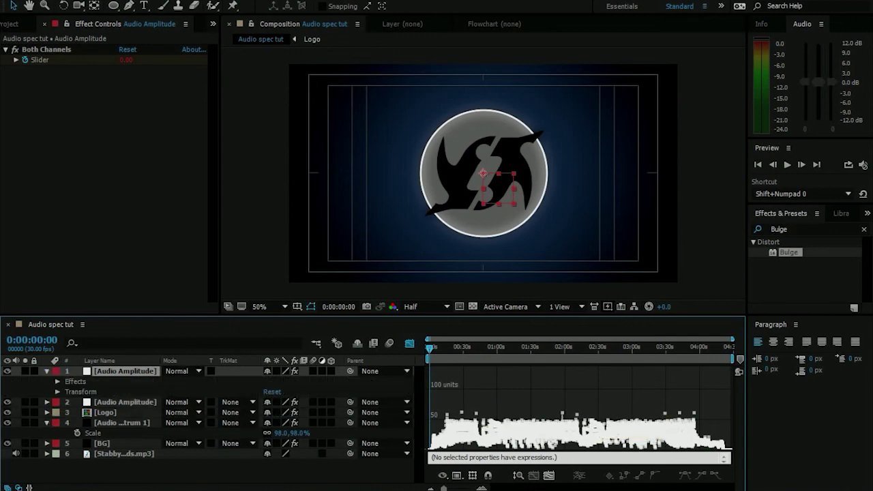
pyautogui.click(57, 382)
pyautogui.click(68, 392)
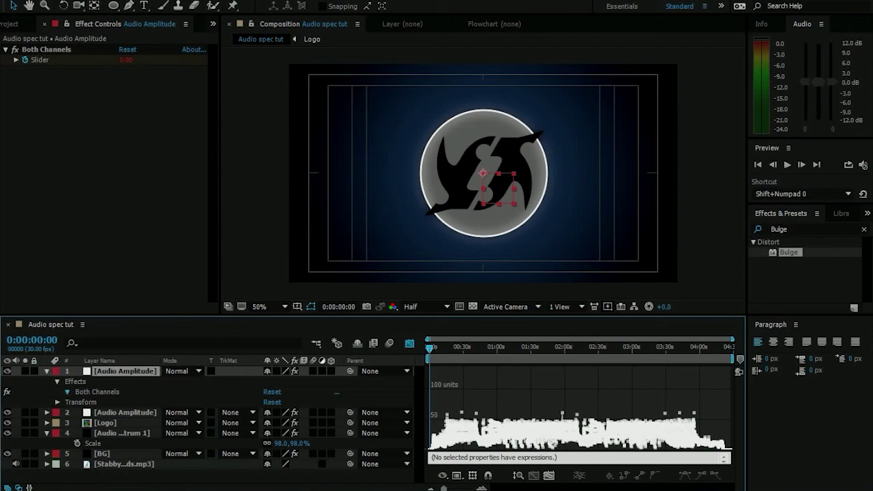
pyautogui.click(116, 403)
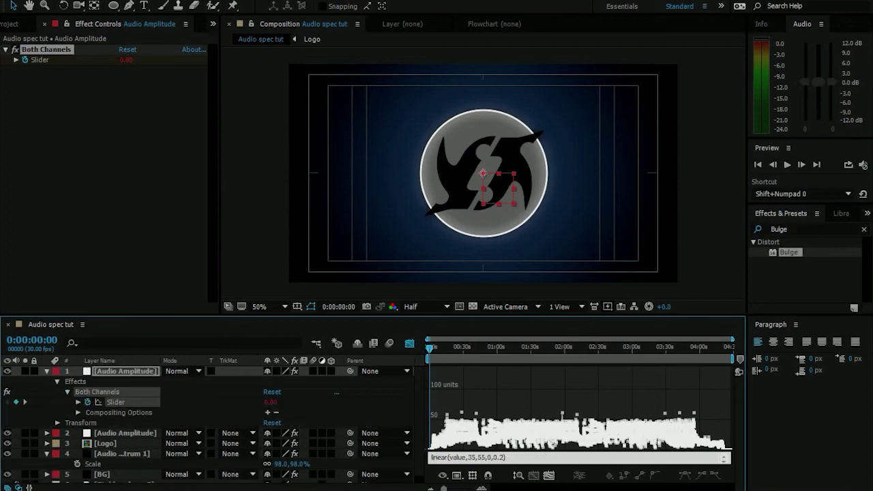
pyautogui.press('BackSpace')
pyautogui.press('BackSpace')
pyautogui.press('BackSpace')
pyautogui.write('80')
pyautogui.press('BackSpace')
pyautogui.press('BackSpace')
pyautogui.write('0')
pyautogui.press('BackSpace')
pyautogui.write('80')
pyautogui.press('Right')
pyautogui.press('BackSpace')
pyautogui.write('50')
pyautogui.click(580, 402)
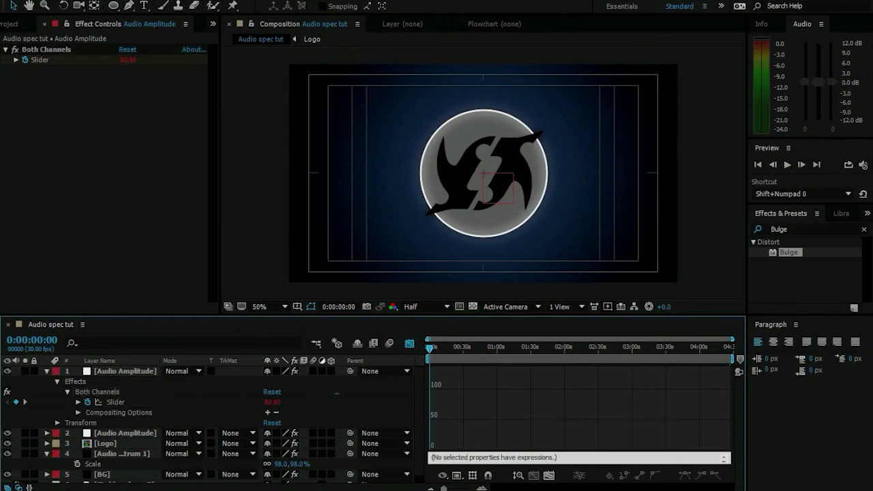
# Link the Logo's Glow Radius by expression to the uppermost Audio Amplitude copy's Both Channels Slider, and collapse both layers
pyautogui.click(106, 444)
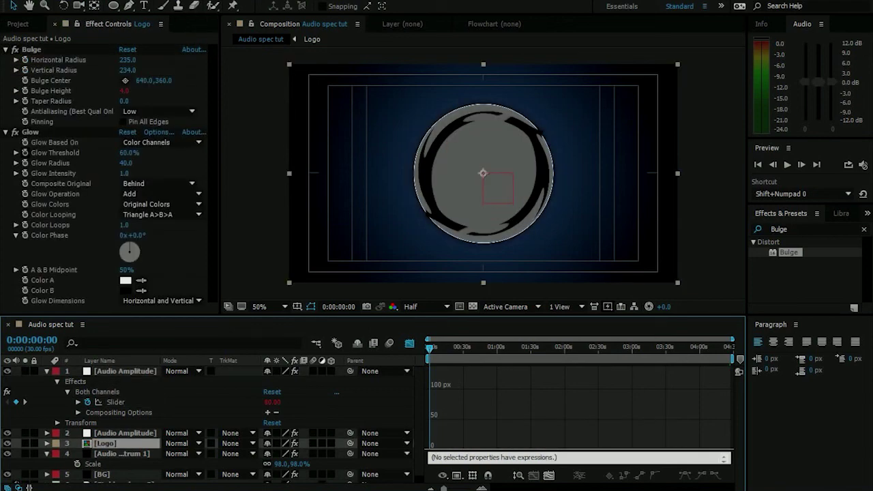
pyautogui.keyDown('alt'); pyautogui.click(26, 163); pyautogui.keyUp('alt')
pyautogui.moveTo(287, 477); pyautogui.dragTo(132, 402)
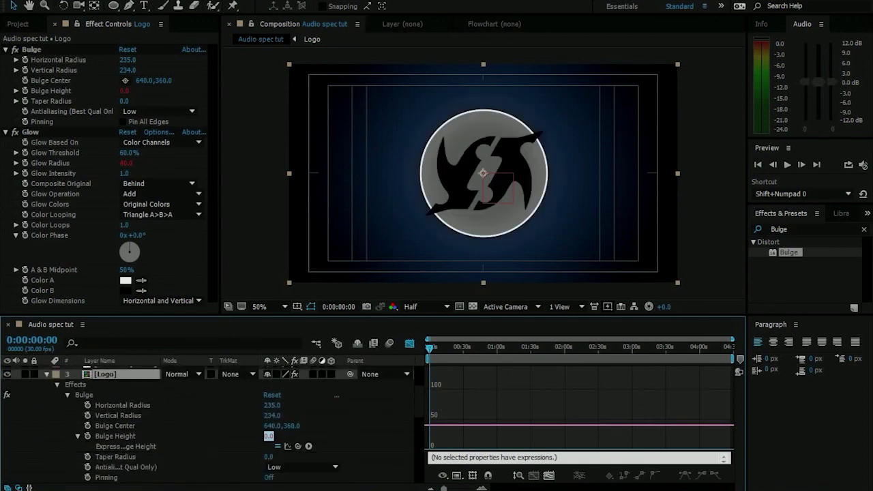
pyautogui.scroll(3, 212, 423)
pyautogui.click(47, 371)
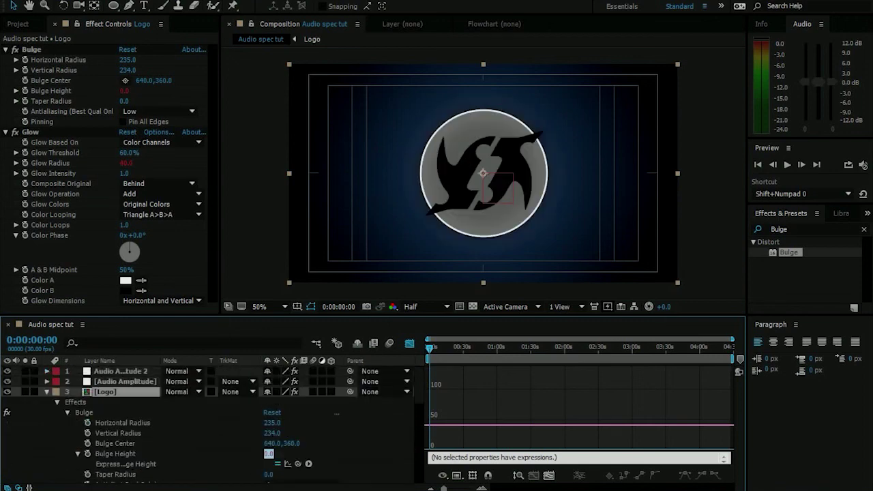
pyautogui.click(46, 391)
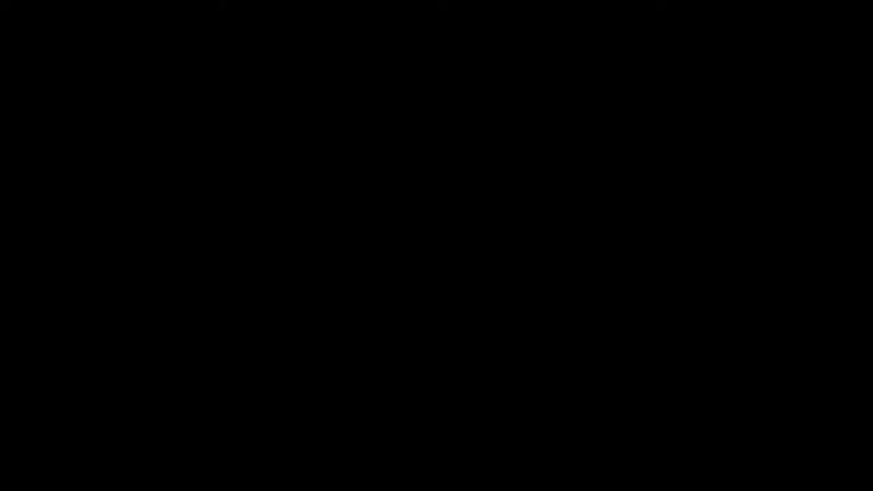